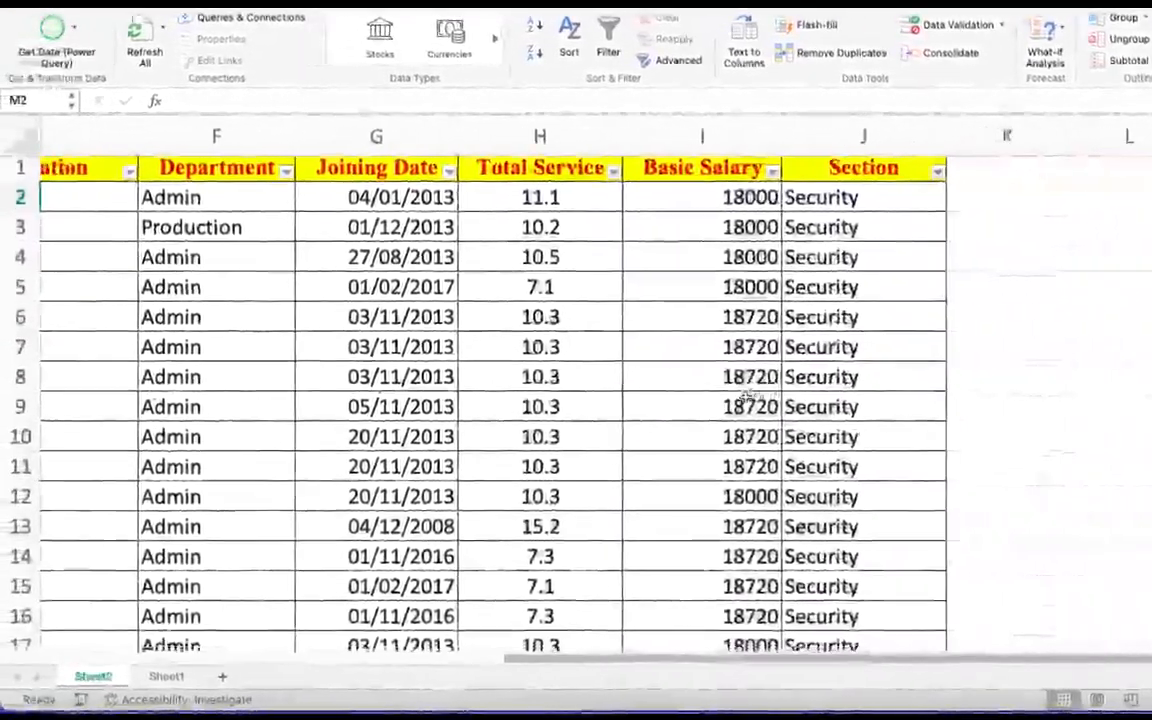
- Look through the employee table's rows and its columns from employee name to section
{"action": "scroll", "coordinate": [745, 398], "scroll_direction": "left", "scroll_amount": 2}
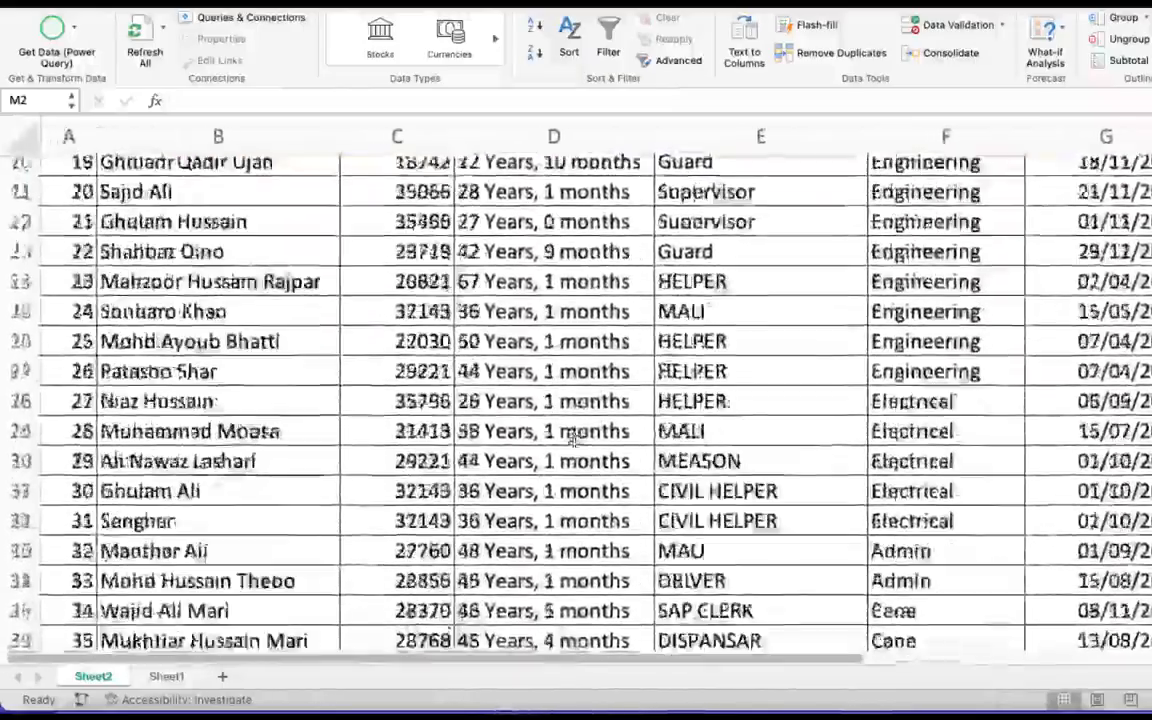
{"action": "scroll", "coordinate": [573, 442], "scroll_direction": "up", "scroll_amount": 5}
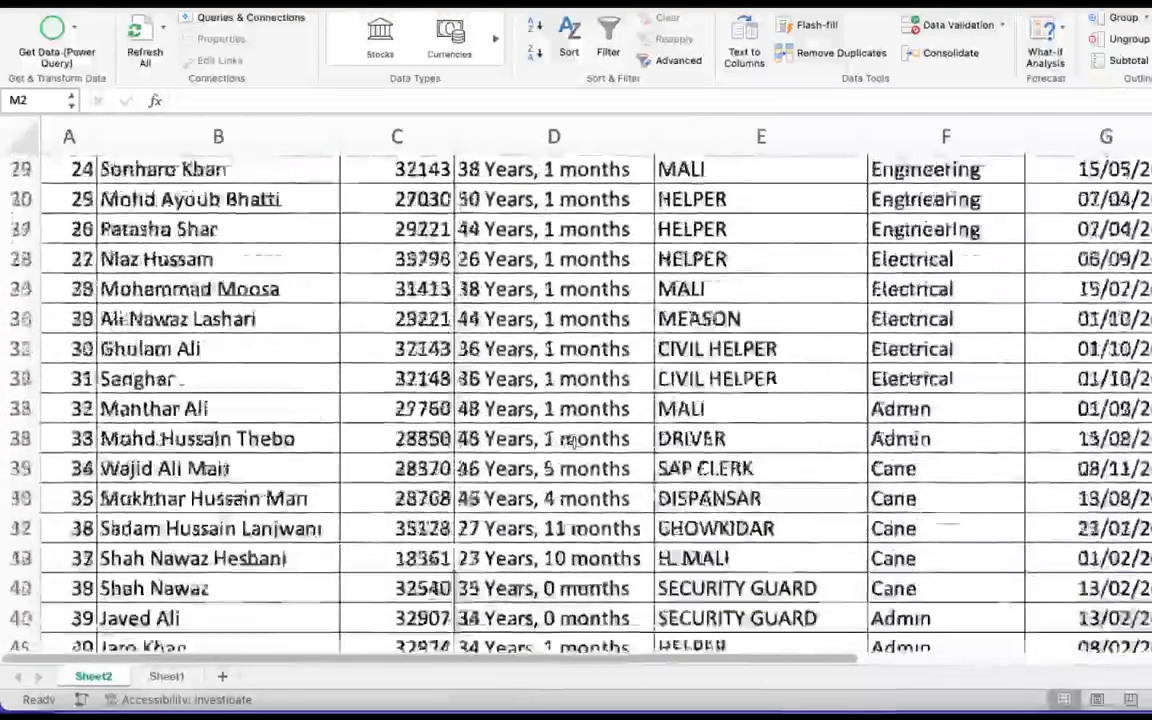
{"action": "scroll", "coordinate": [570, 442], "scroll_direction": "up", "scroll_amount": 3}
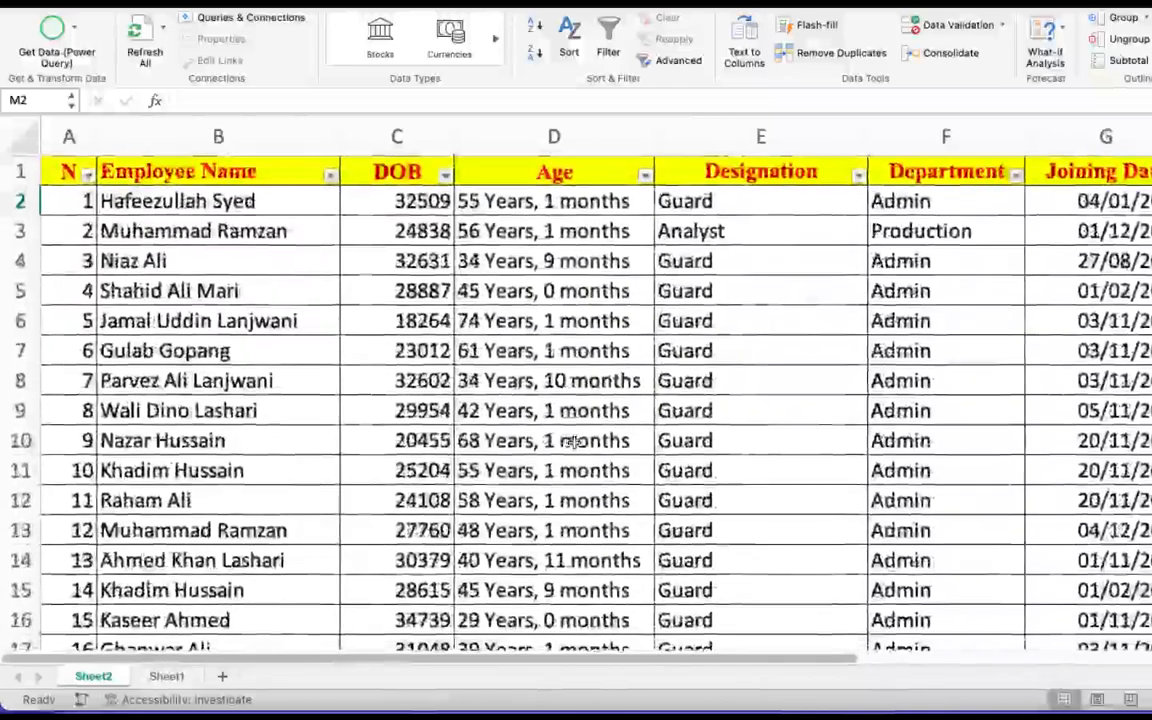
{"action": "scroll", "coordinate": [574, 442], "scroll_direction": "right", "scroll_amount": 1}
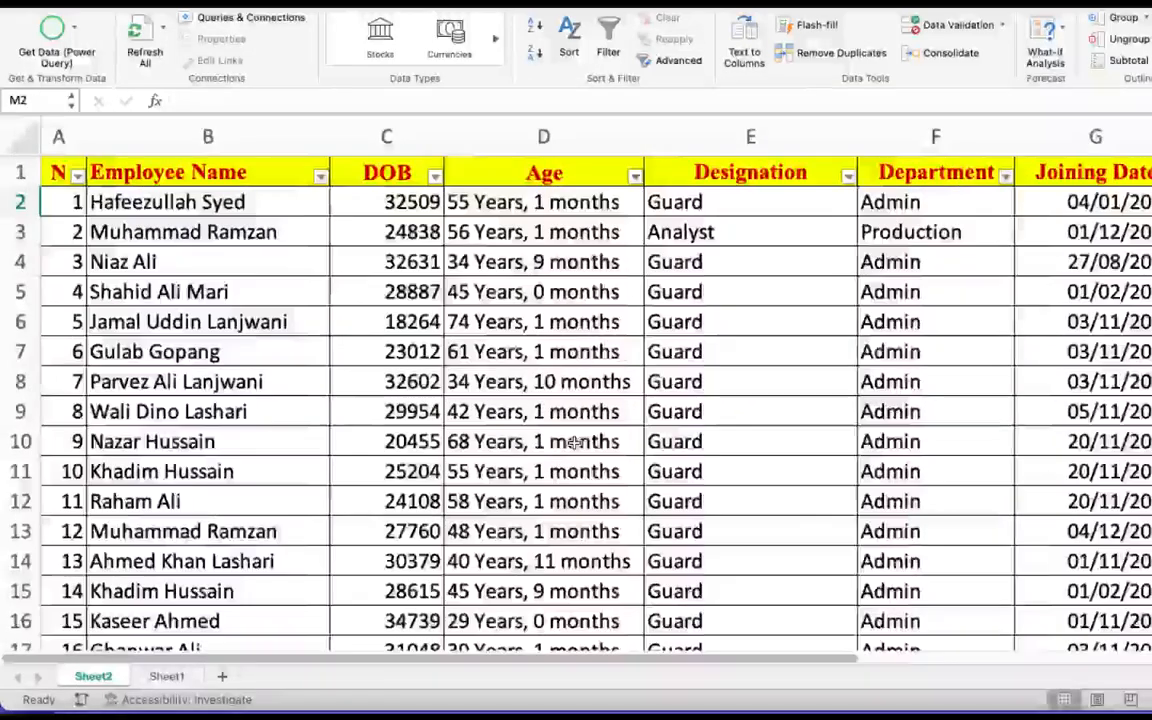
{"action": "scroll", "coordinate": [574, 442], "scroll_direction": "right", "scroll_amount": 10}
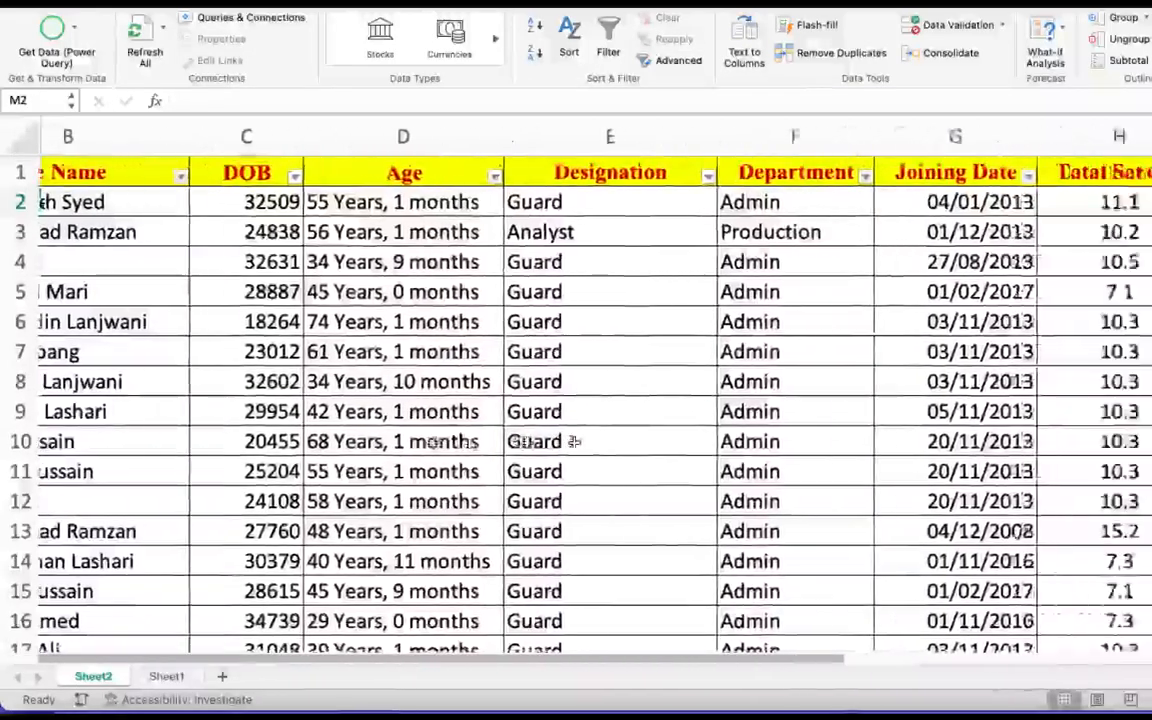
{"action": "scroll", "coordinate": [574, 442], "scroll_direction": "right", "scroll_amount": 3}
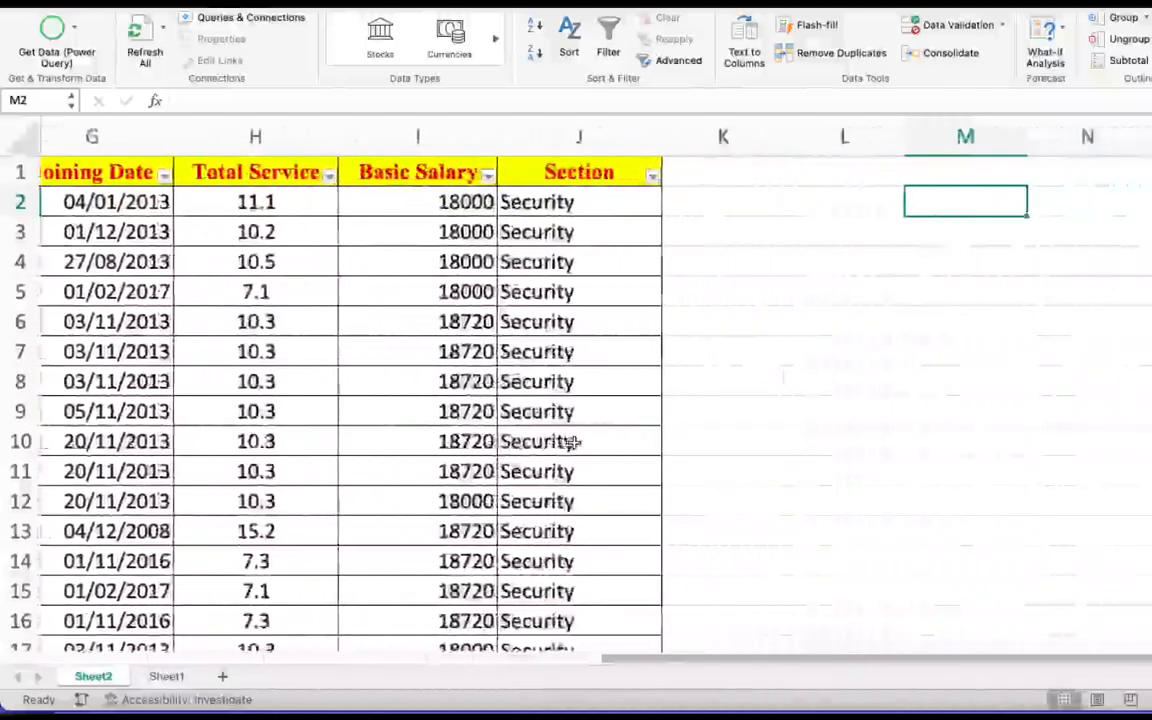
{"action": "scroll", "coordinate": [572, 442], "scroll_direction": "left", "scroll_amount": 10}
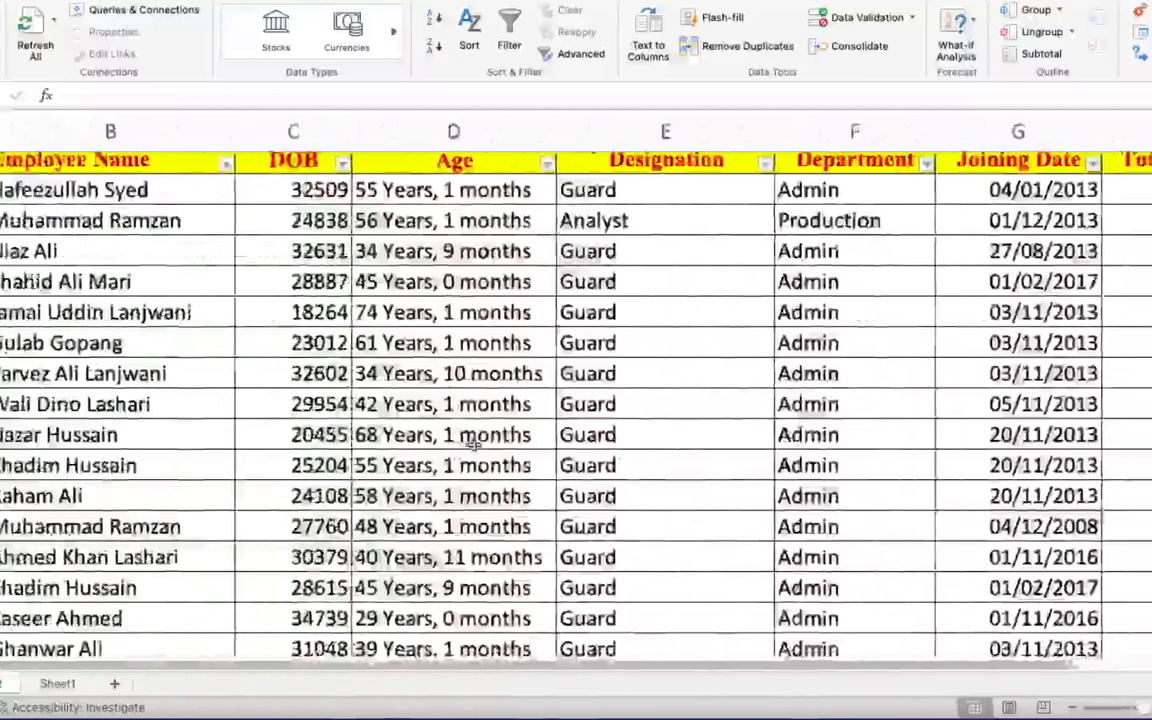
{"action": "scroll", "coordinate": [473, 443], "scroll_direction": "right", "scroll_amount": 1}
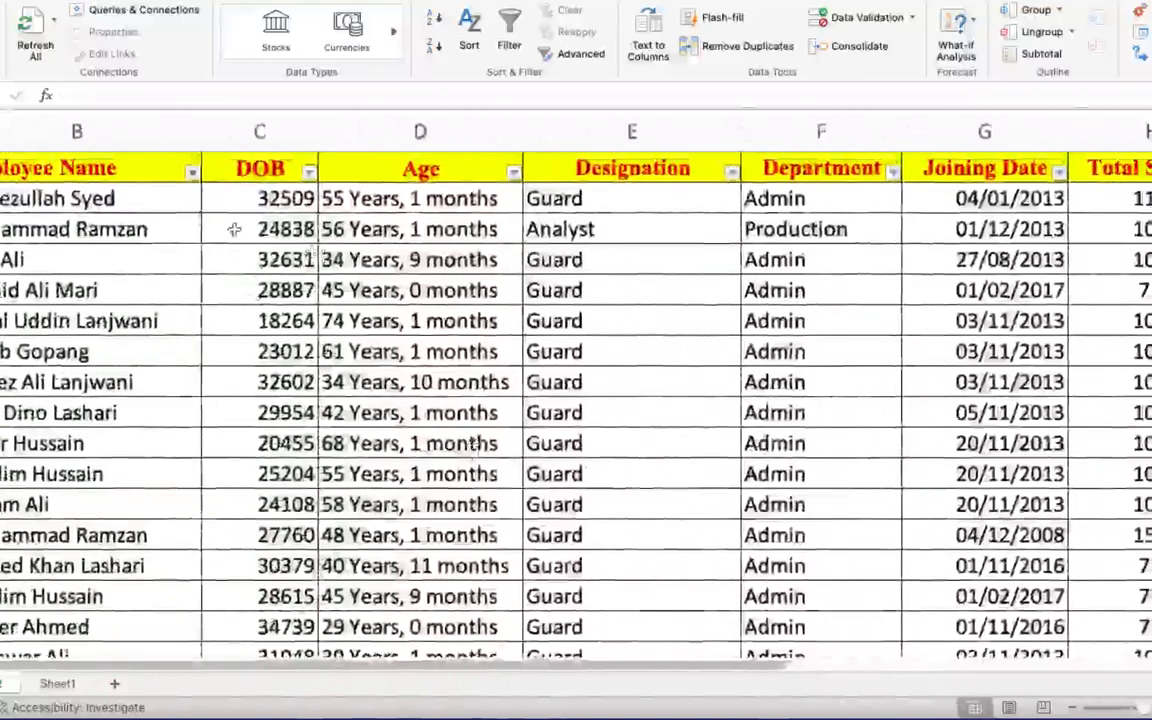
- Review the entries listed in the Employee Name filter and the empty columns beside the table
{"action": "left_click", "coordinate": [192, 174]}
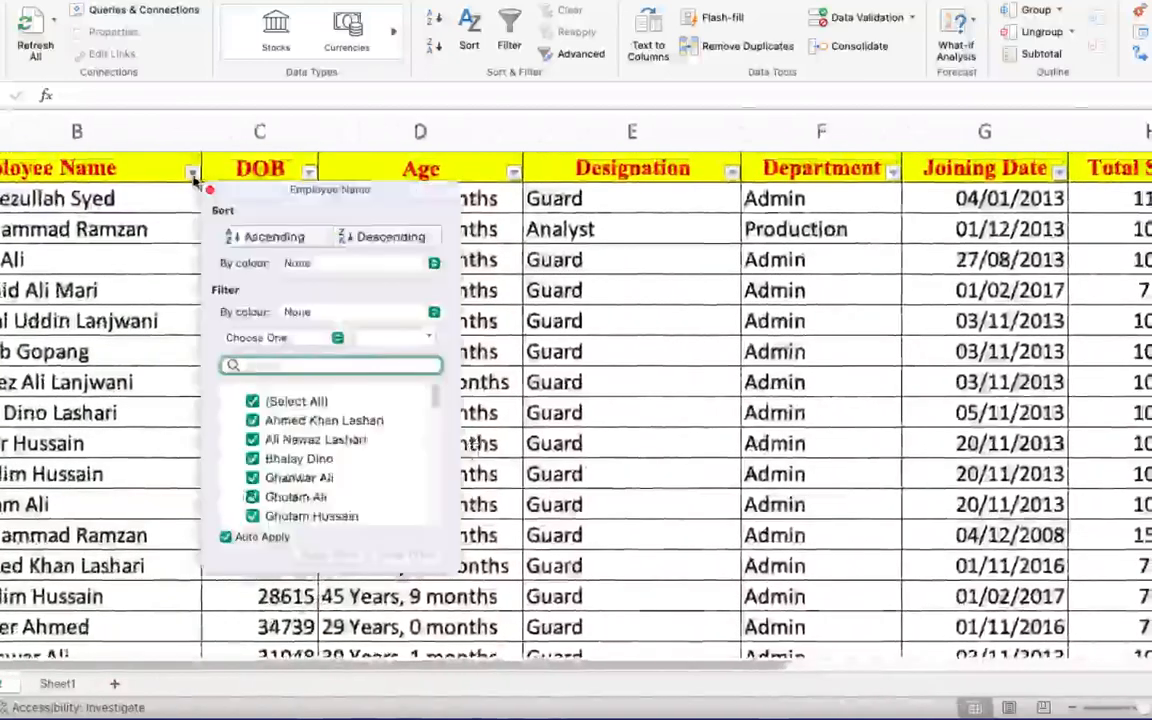
{"action": "scroll", "coordinate": [349, 470], "scroll_direction": "down", "scroll_amount": 5}
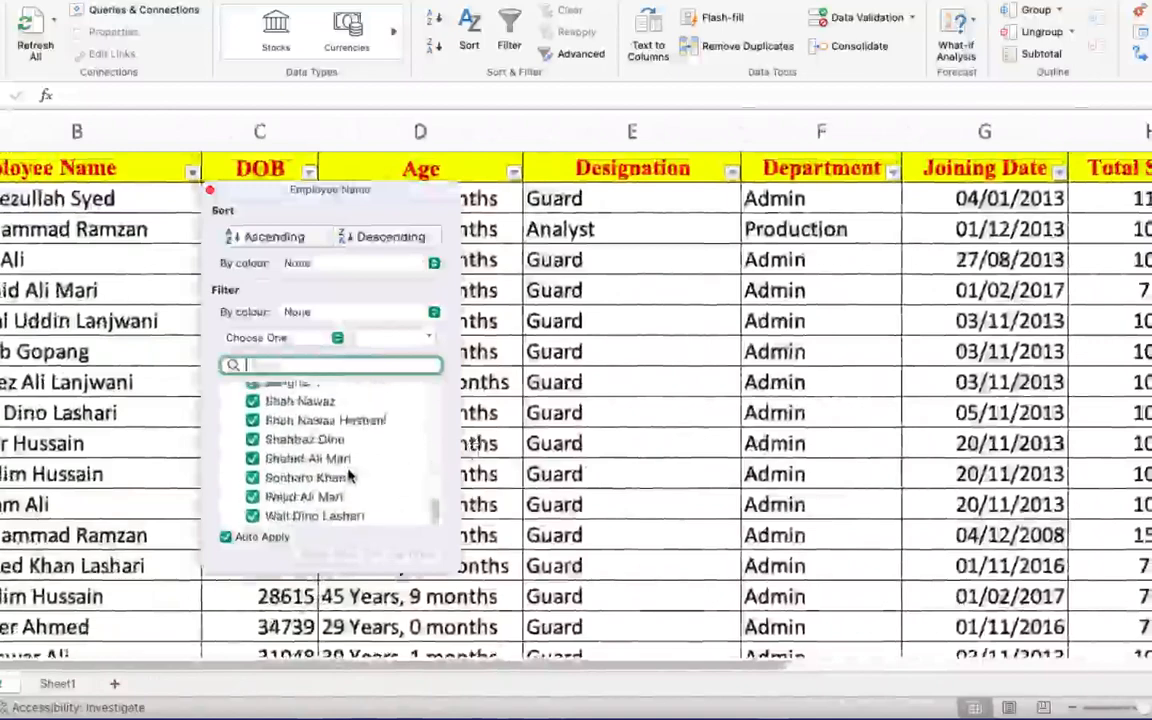
{"action": "scroll", "coordinate": [349, 475], "scroll_direction": "up", "scroll_amount": 3}
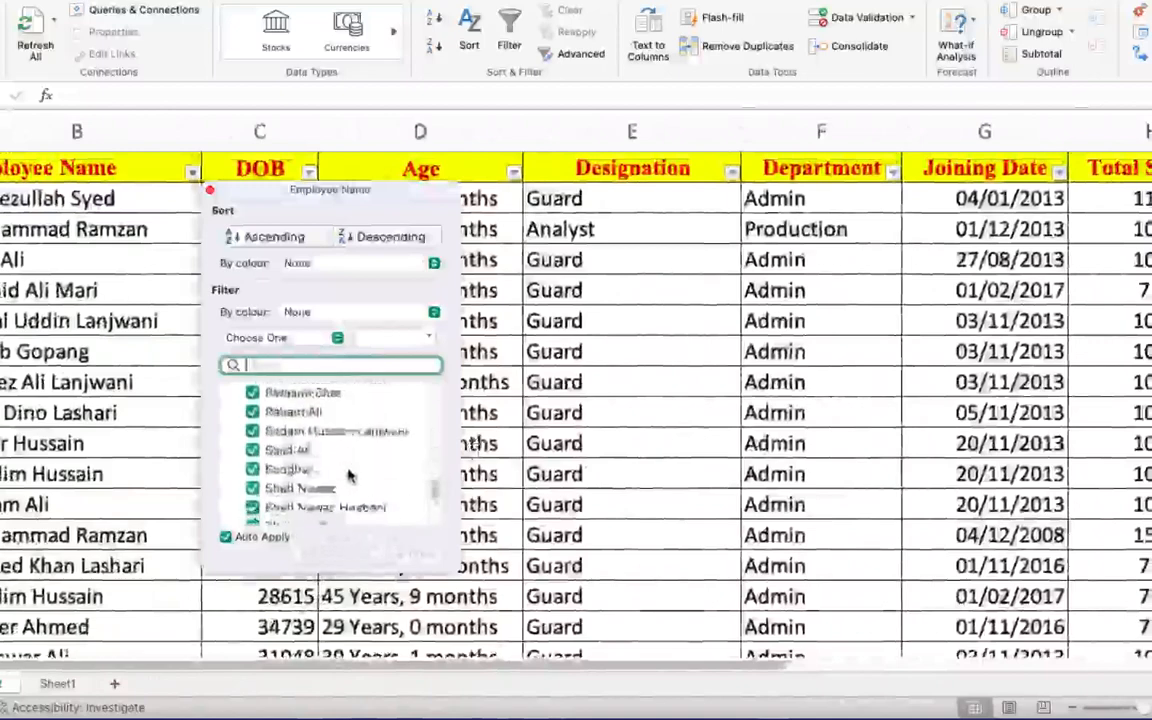
{"action": "scroll", "coordinate": [349, 476], "scroll_direction": "up", "scroll_amount": 6}
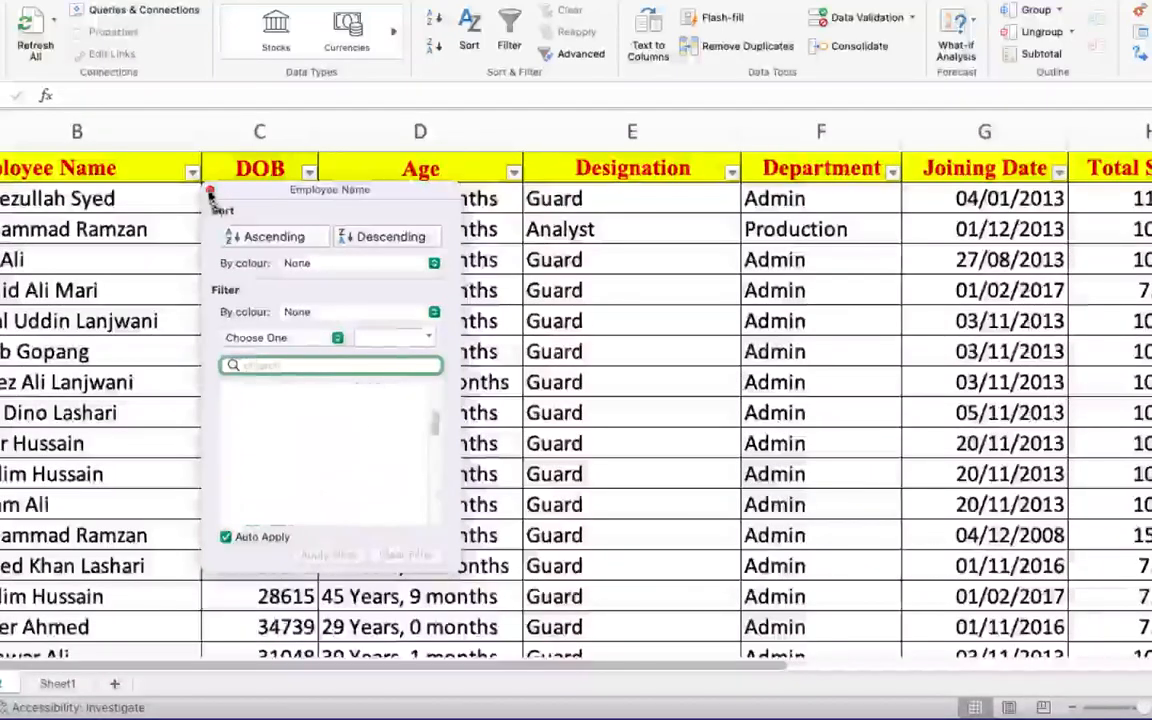
{"action": "left_click", "coordinate": [210, 191]}
{"action": "scroll", "coordinate": [728, 263], "scroll_direction": "right", "scroll_amount": 12}
{"action": "scroll", "coordinate": [728, 263], "scroll_direction": "left", "scroll_amount": 3}
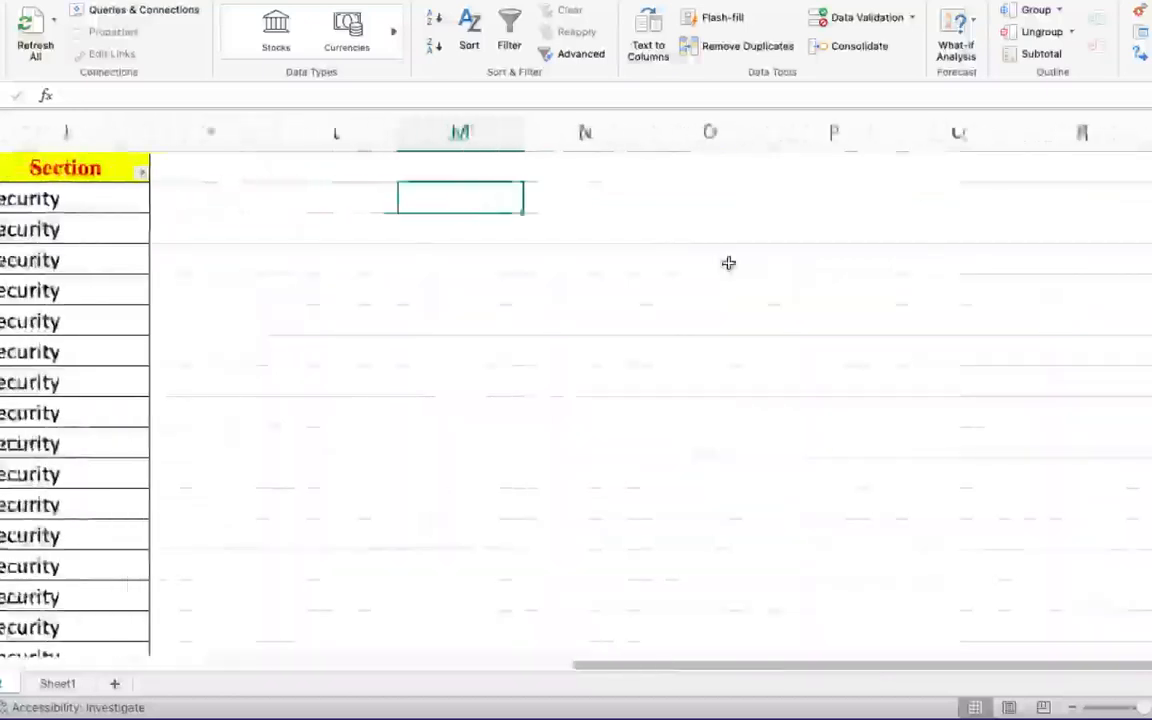
{"action": "scroll", "coordinate": [728, 263], "scroll_direction": "left", "scroll_amount": 5}
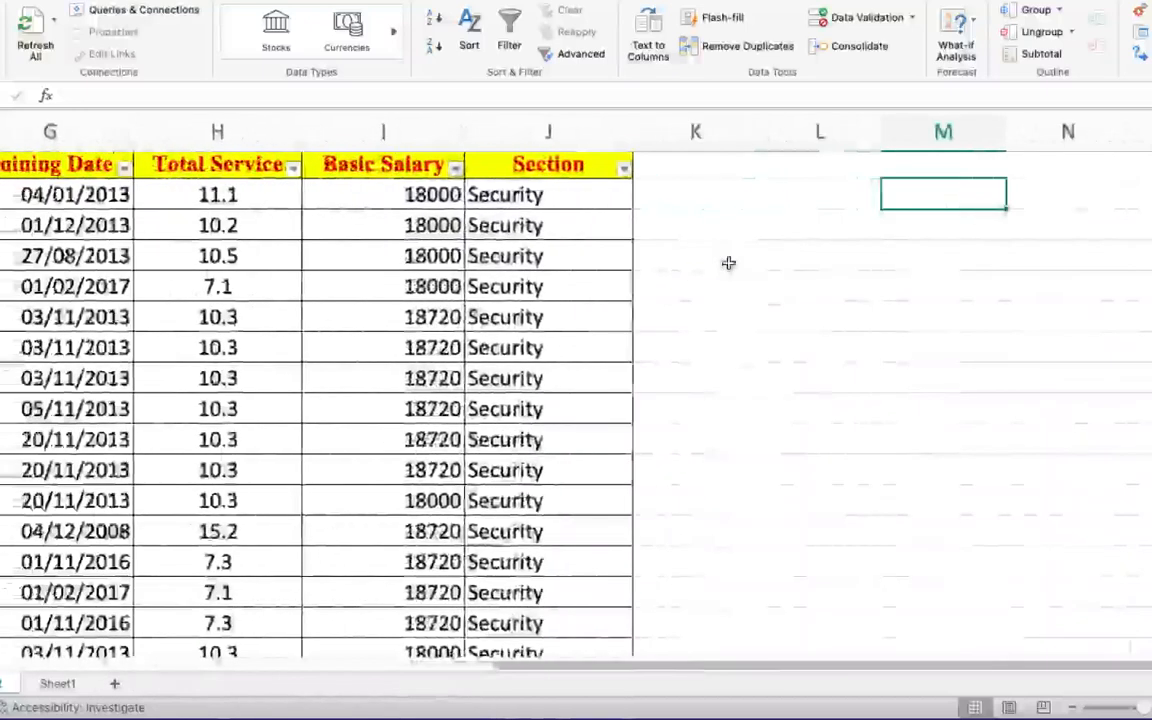
{"action": "scroll", "coordinate": [728, 263], "scroll_direction": "right", "scroll_amount": 5}
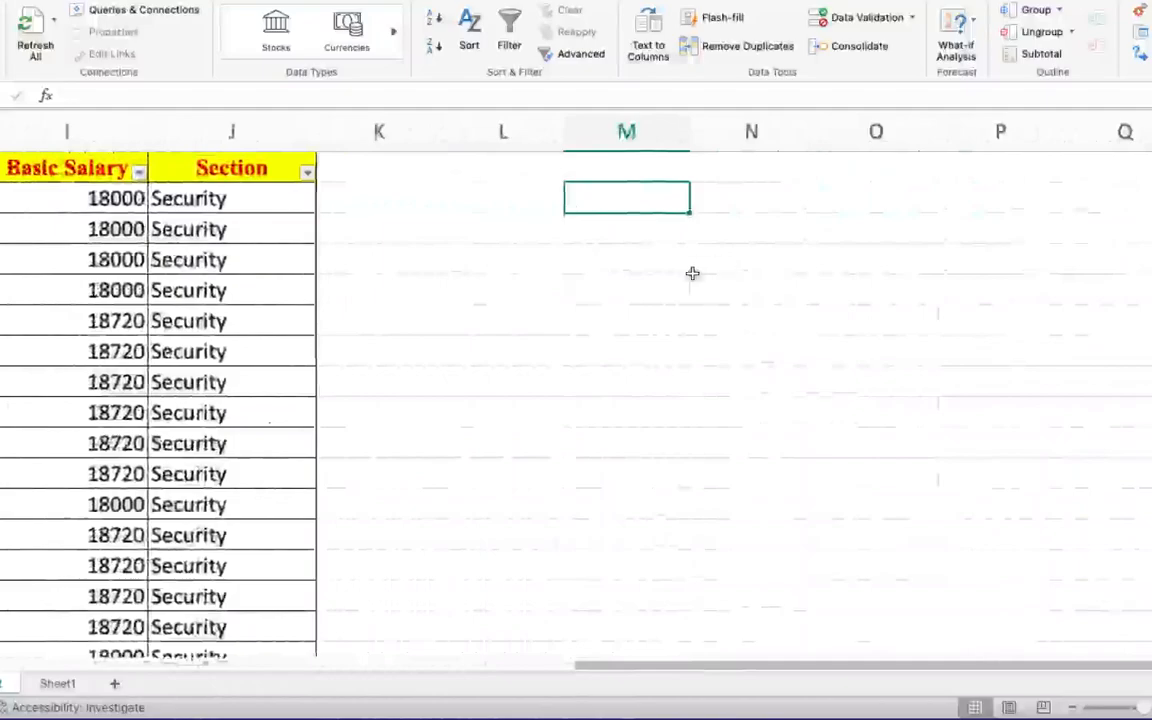
- Copy the header cells from DOB through Section in row 1
{"action": "scroll", "coordinate": [692, 273], "scroll_direction": "left", "scroll_amount": 10}
{"action": "left_click", "coordinate": [308, 168]}
{"action": "scroll", "coordinate": [392, 248], "scroll_direction": "right", "scroll_amount": 4}
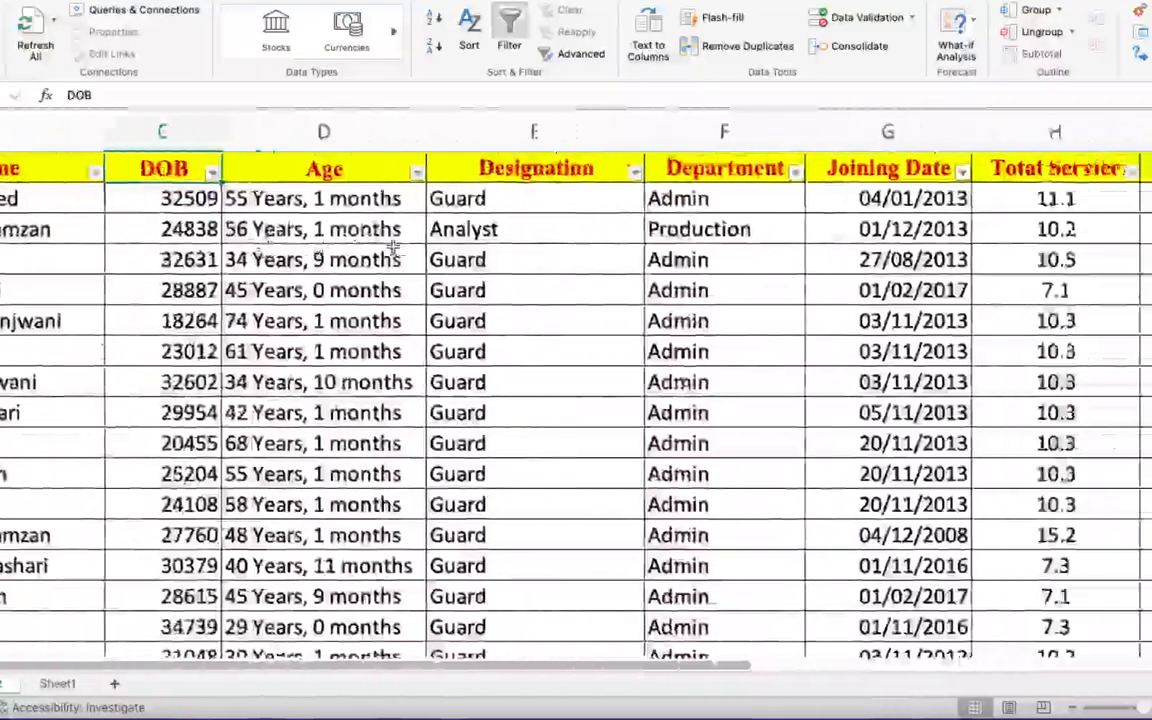
{"action": "scroll", "coordinate": [392, 248], "scroll_direction": "left", "scroll_amount": 4}
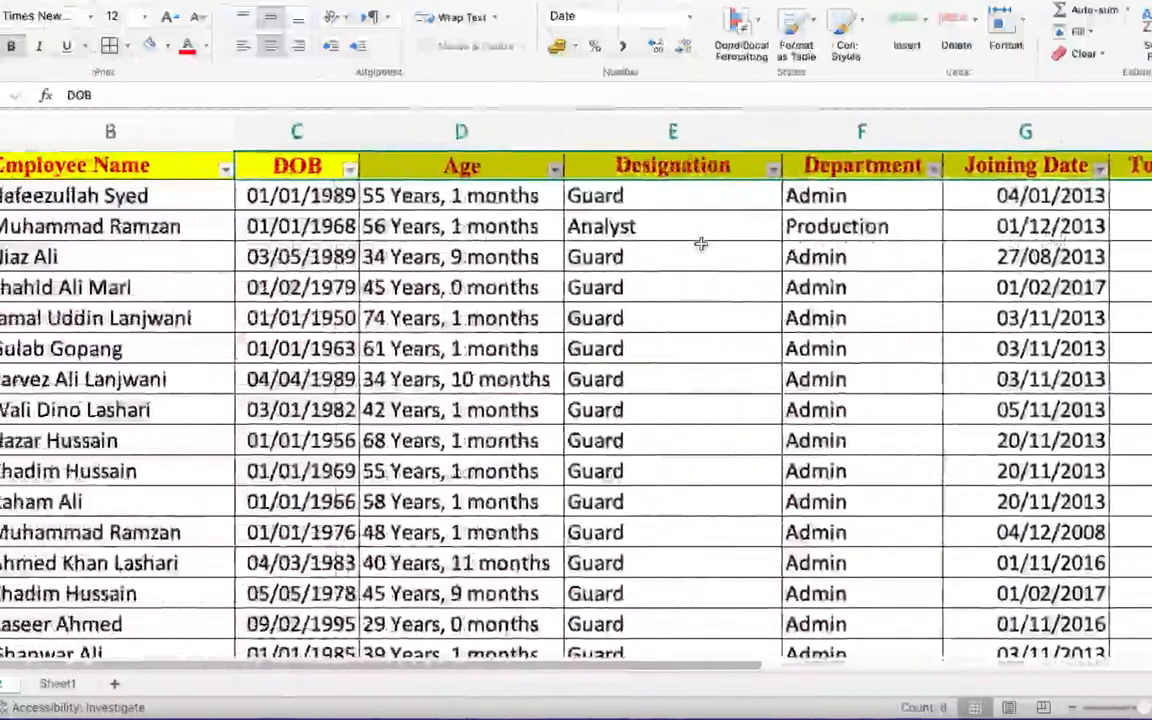
{"action": "scroll", "coordinate": [701, 244], "scroll_direction": "right", "scroll_amount": 6}
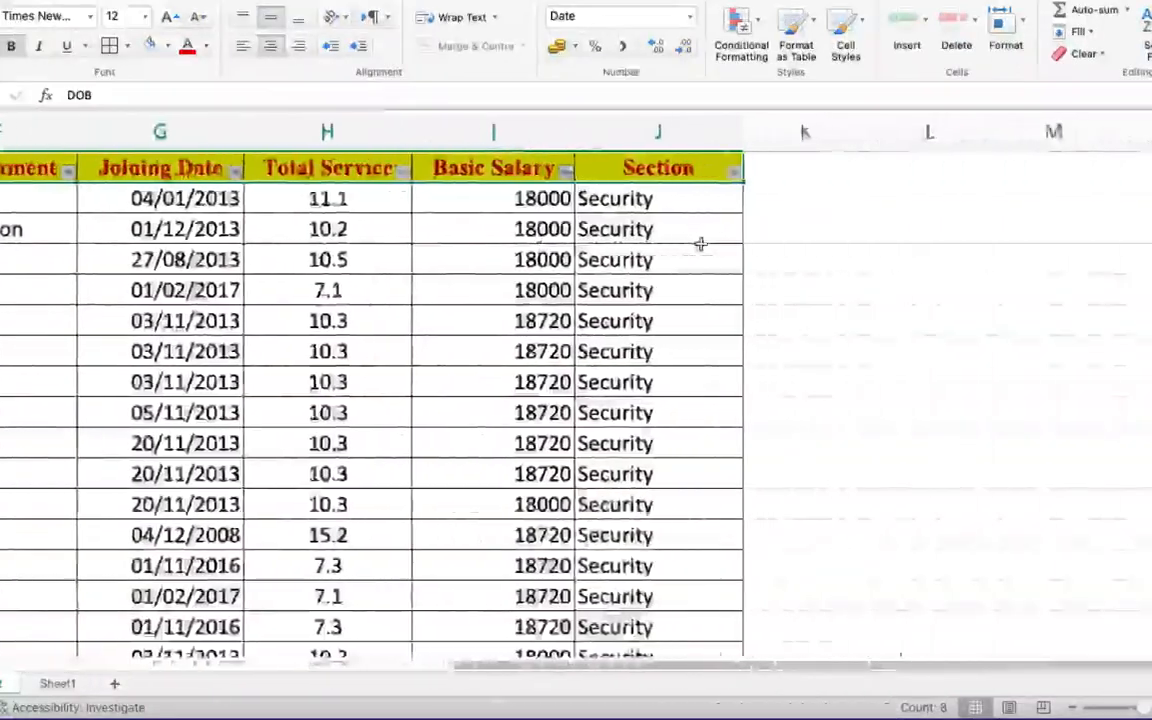
{"action": "scroll", "coordinate": [701, 244], "scroll_direction": "right", "scroll_amount": 3}
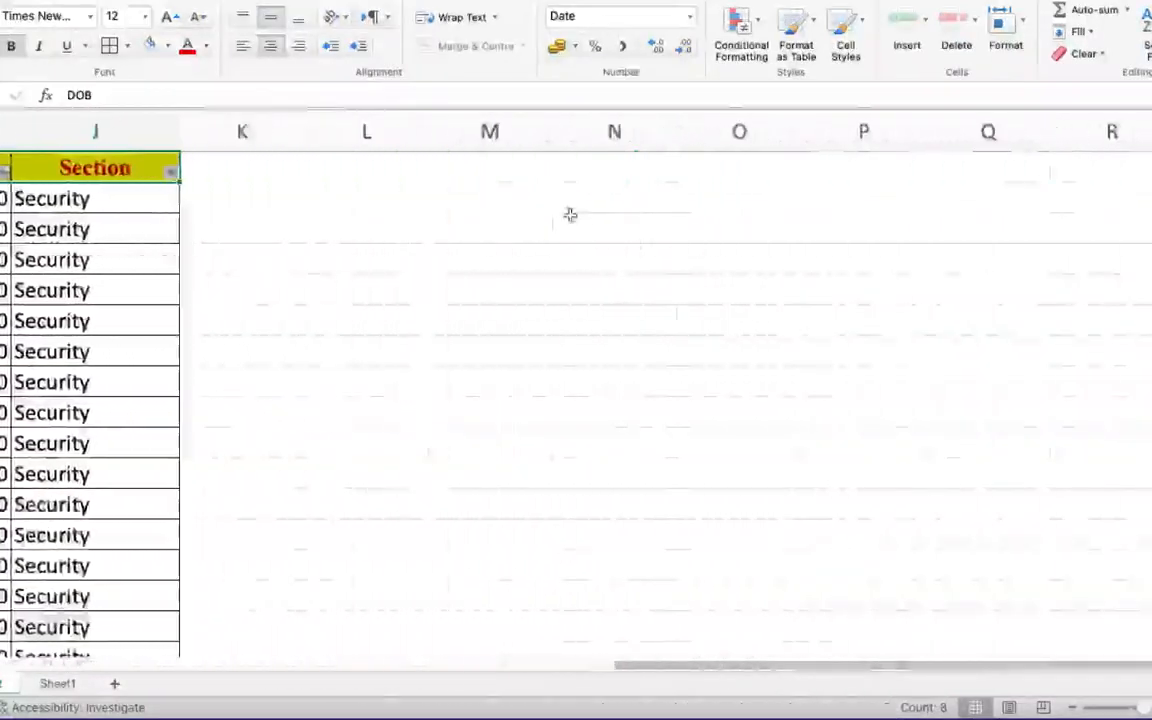
{"action": "key", "text": "super+c"}
- Paste the copied headers transposed, as a vertical list starting in cell M3
{"action": "scroll", "coordinate": [634, 316], "scroll_direction": "right", "scroll_amount": 4}
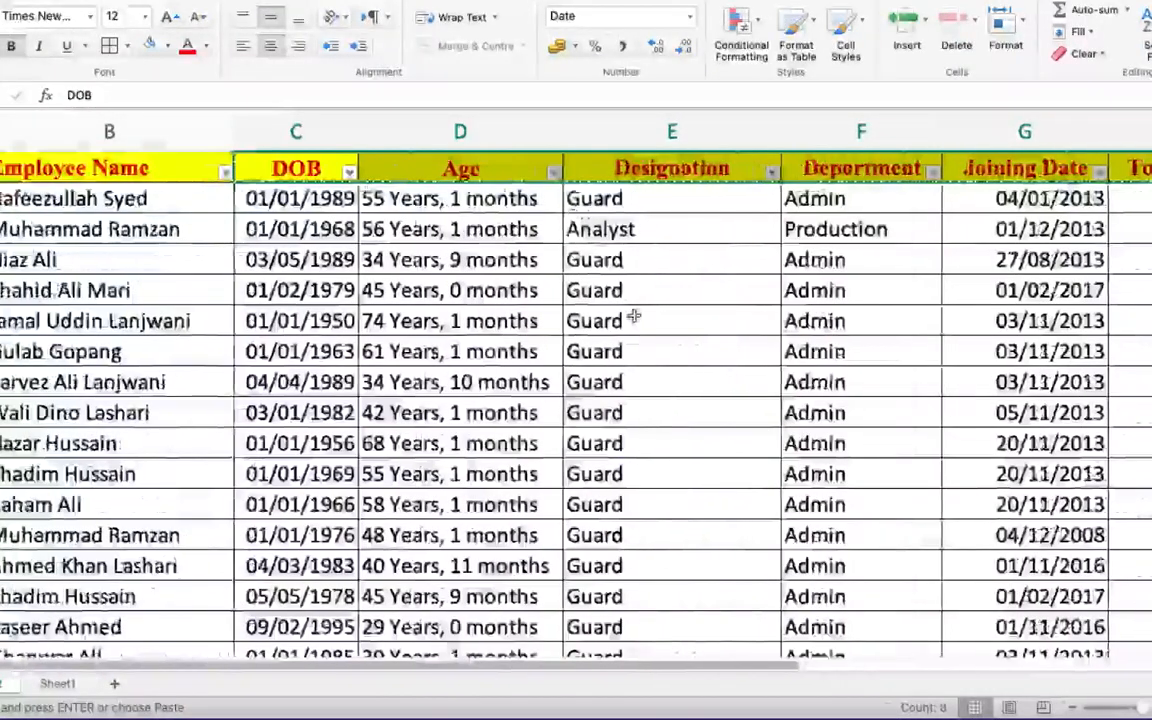
{"action": "scroll", "coordinate": [634, 316], "scroll_direction": "right", "scroll_amount": 4}
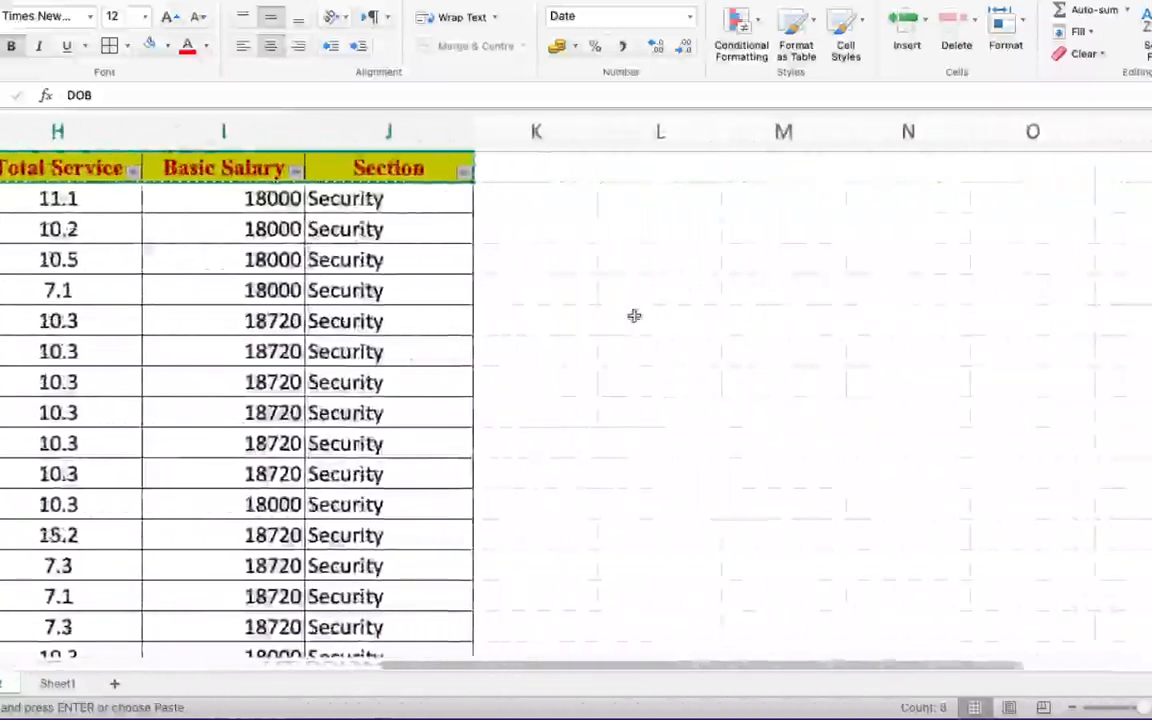
{"action": "left_click", "coordinate": [778, 225]}
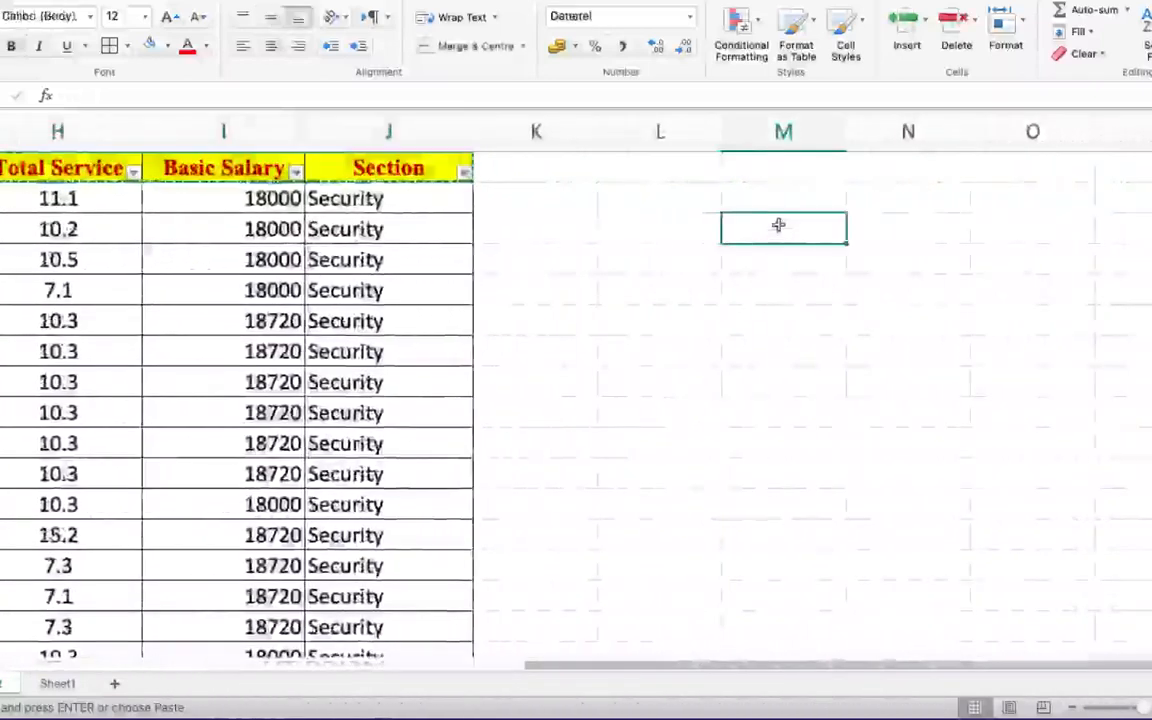
{"action": "left_click", "coordinate": [40, 6]}
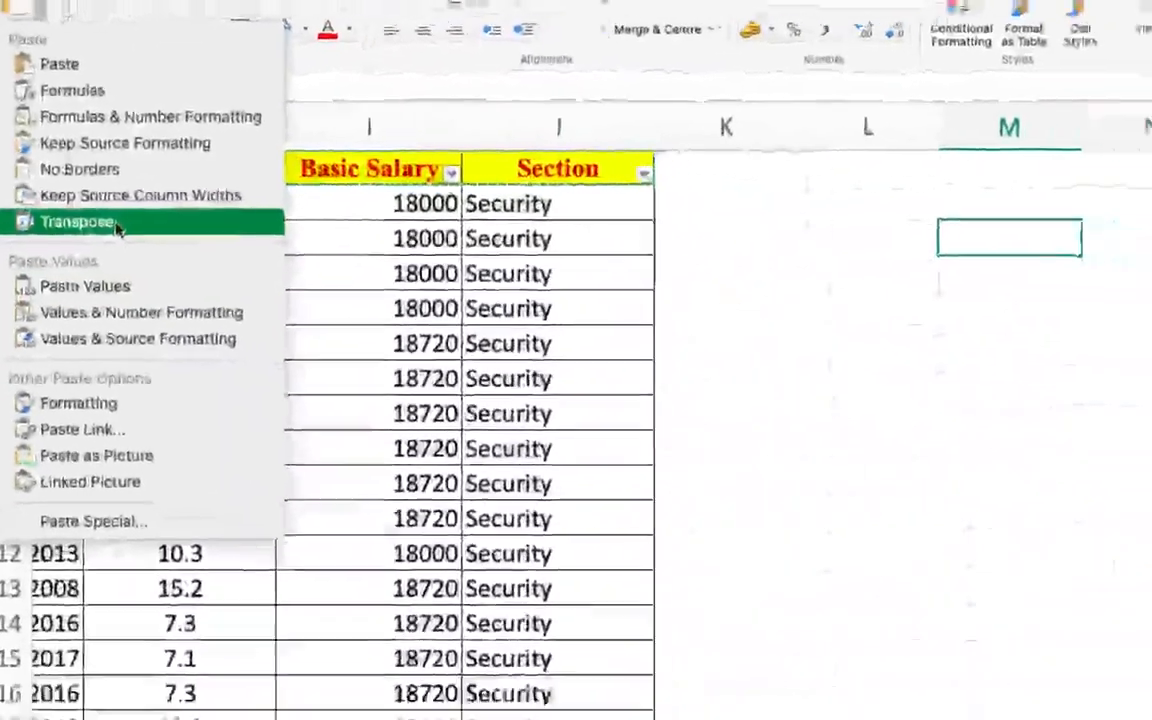
{"action": "left_click", "coordinate": [148, 236]}
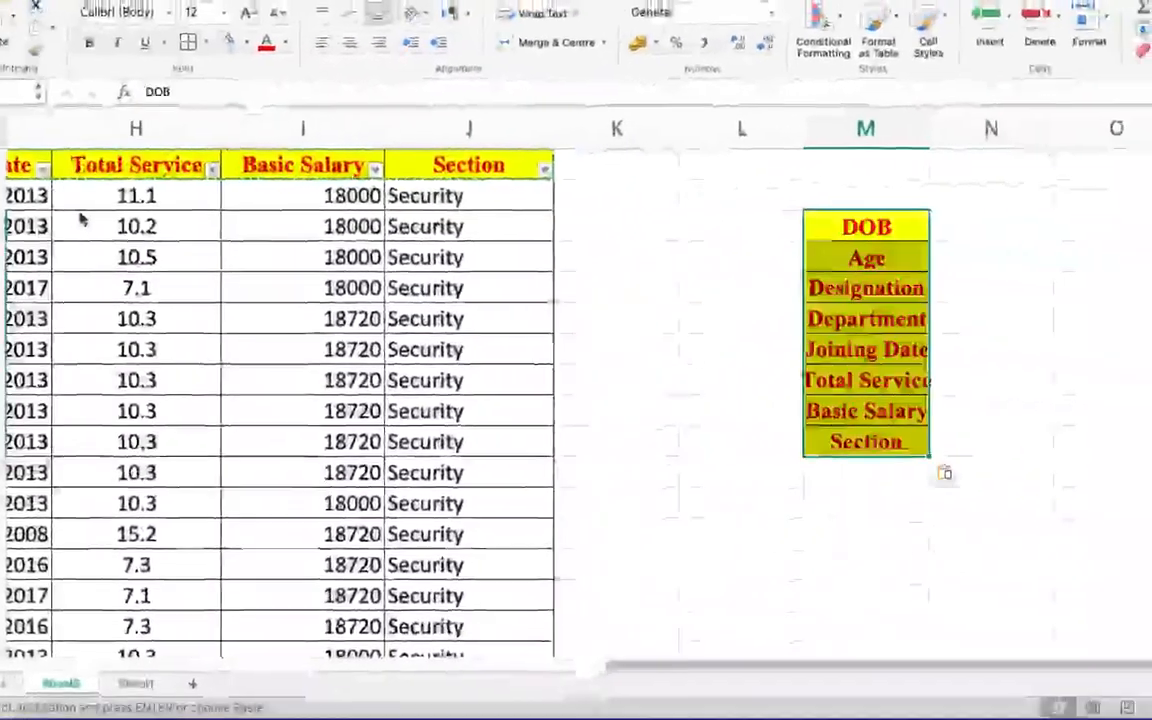
- End the copy mode and auto-fit the width of column M to its header labels
{"action": "left_click", "coordinate": [862, 230]}
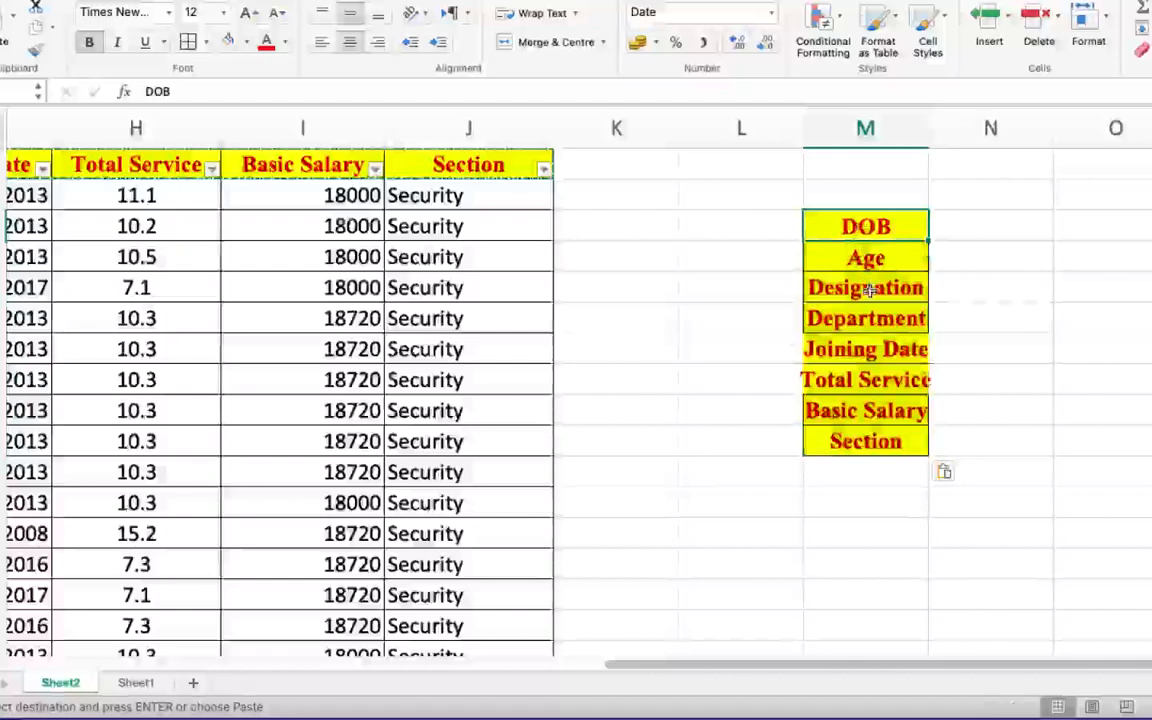
{"action": "key", "text": "ctrl+Down"}
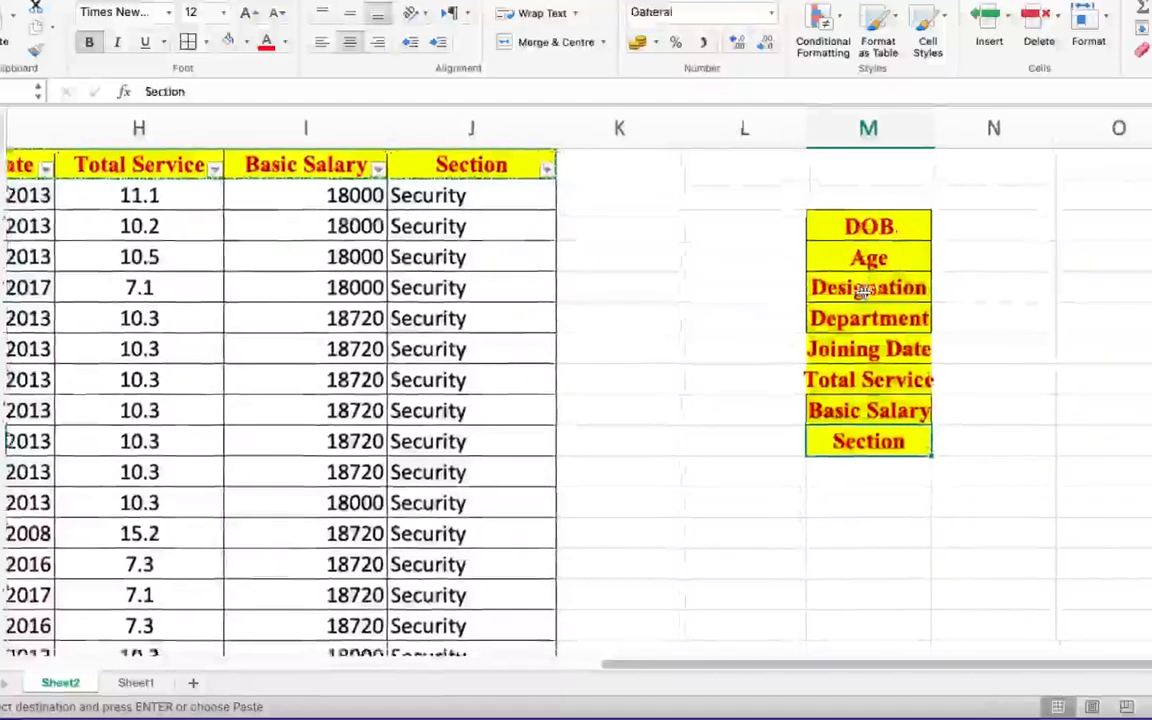
{"action": "scroll", "coordinate": [866, 291], "scroll_direction": "right", "scroll_amount": 5}
{"action": "left_click", "coordinate": [692, 195]}
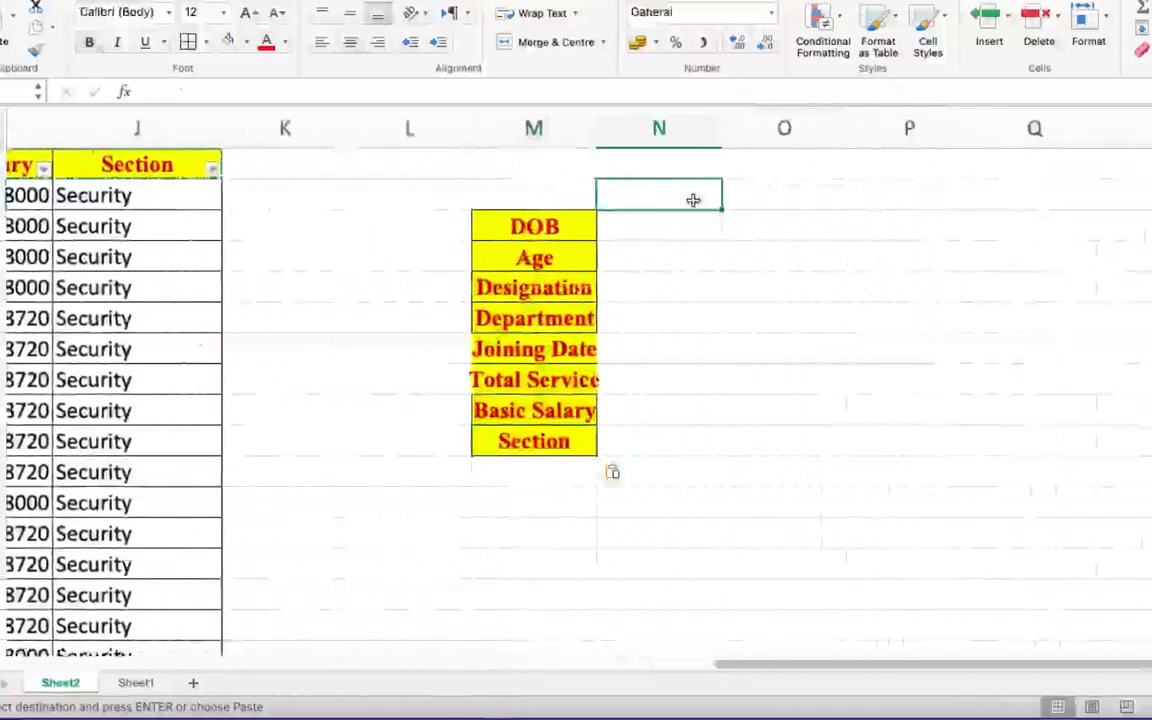
{"action": "scroll", "coordinate": [630, 288], "scroll_direction": "right", "scroll_amount": 3}
{"action": "key", "text": "Escape"}
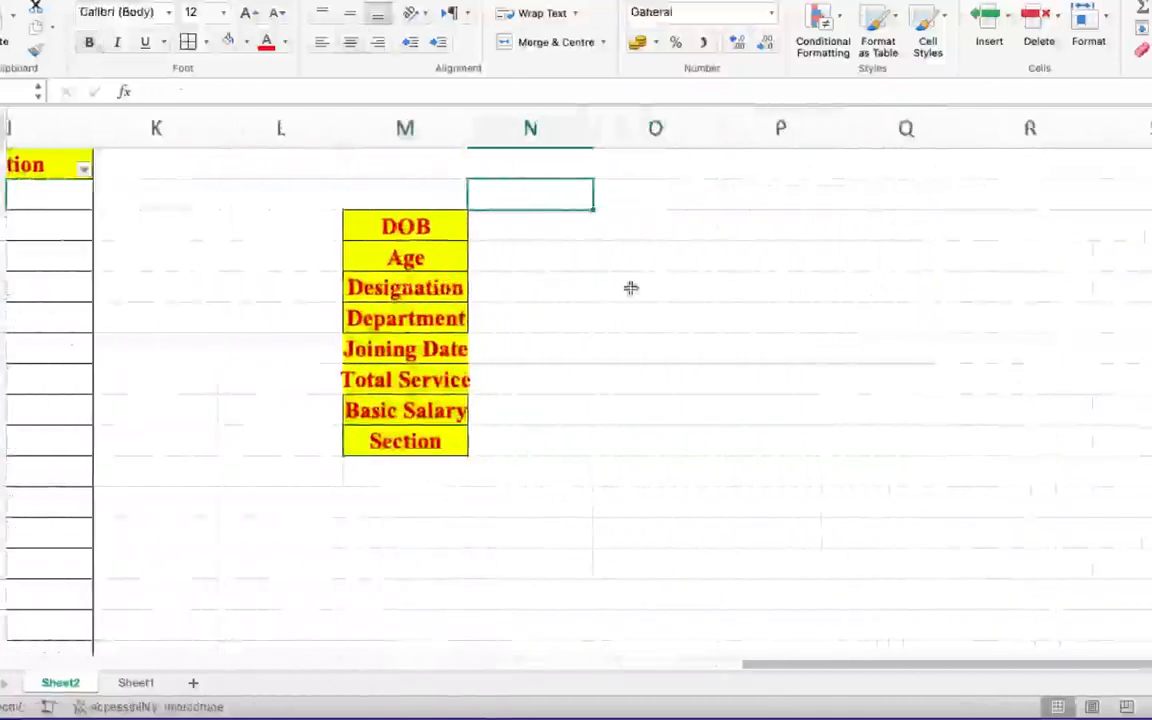
{"action": "double_click", "coordinate": [467, 127]}
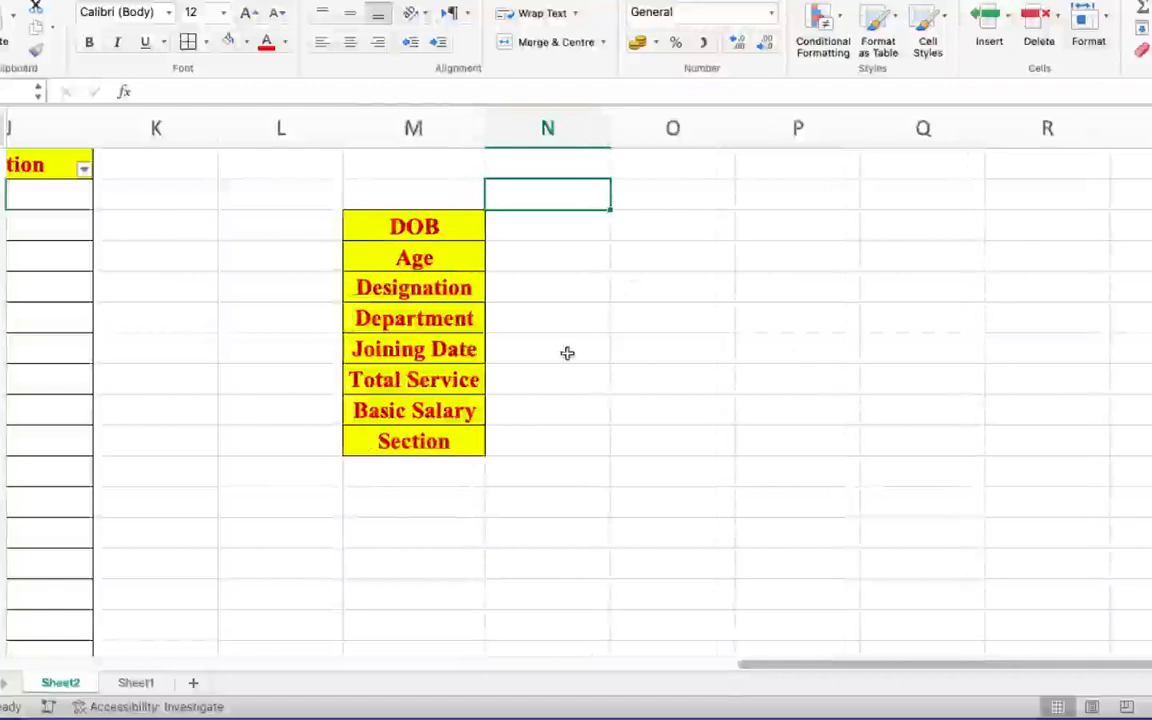
- Open data validation for cell N2 and set it to allow a List with an in-cell drop-down
{"action": "scroll", "coordinate": [465, 300], "scroll_direction": "up", "scroll_amount": 4}
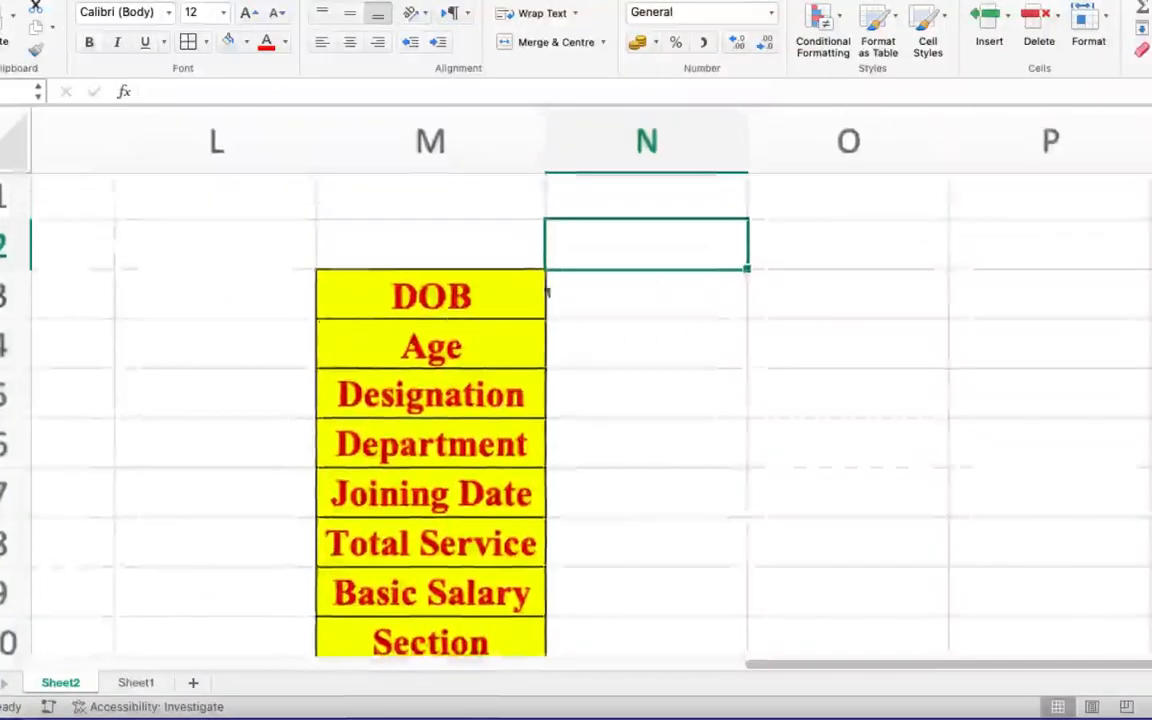
{"action": "scroll", "coordinate": [707, 432], "scroll_direction": "left", "scroll_amount": 10}
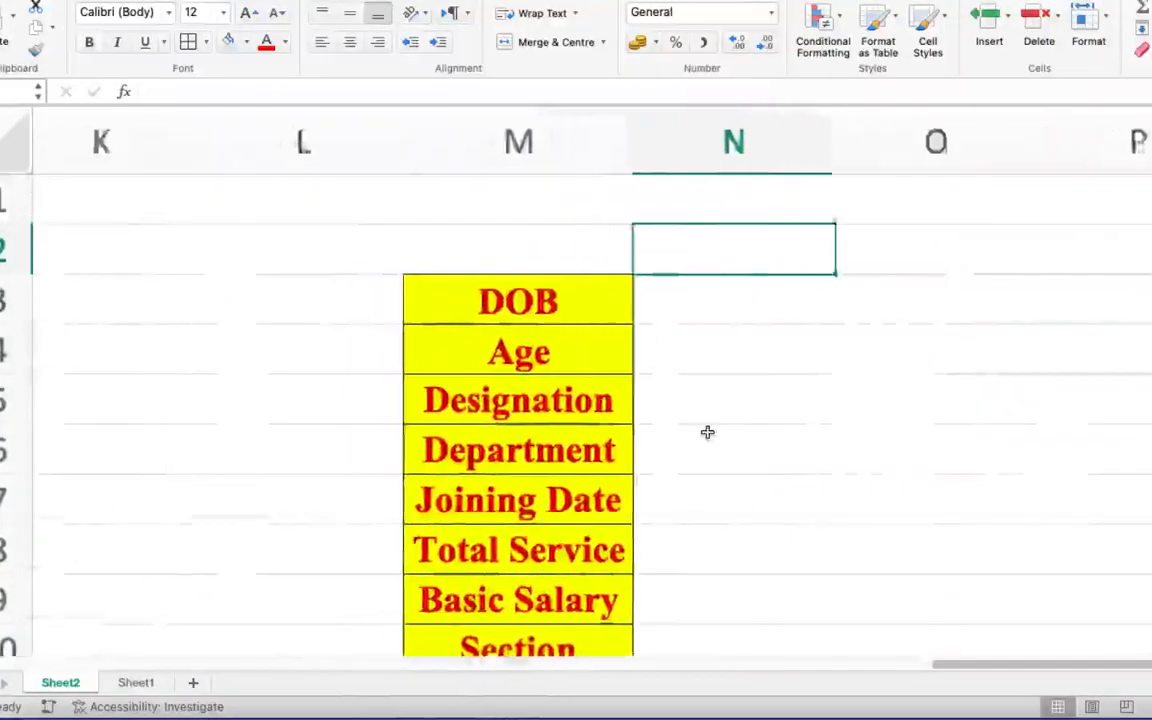
{"action": "scroll", "coordinate": [707, 432], "scroll_direction": "down", "scroll_amount": 4}
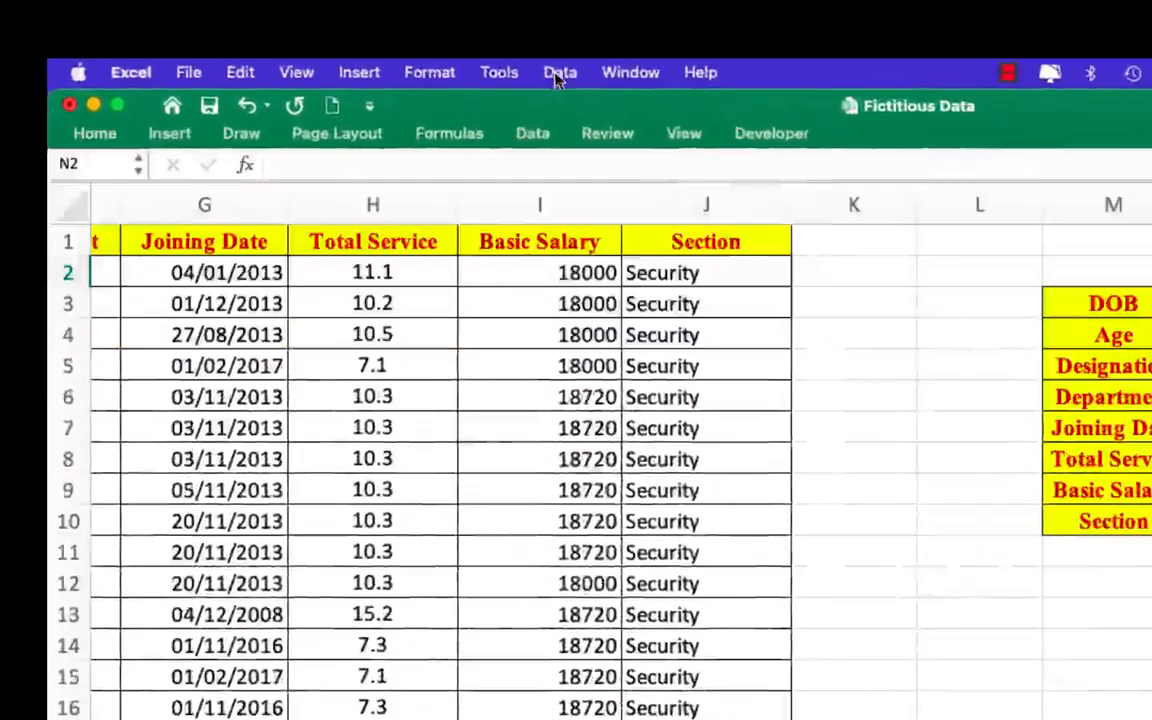
{"action": "left_click", "coordinate": [557, 78]}
{"action": "left_click", "coordinate": [620, 260]}
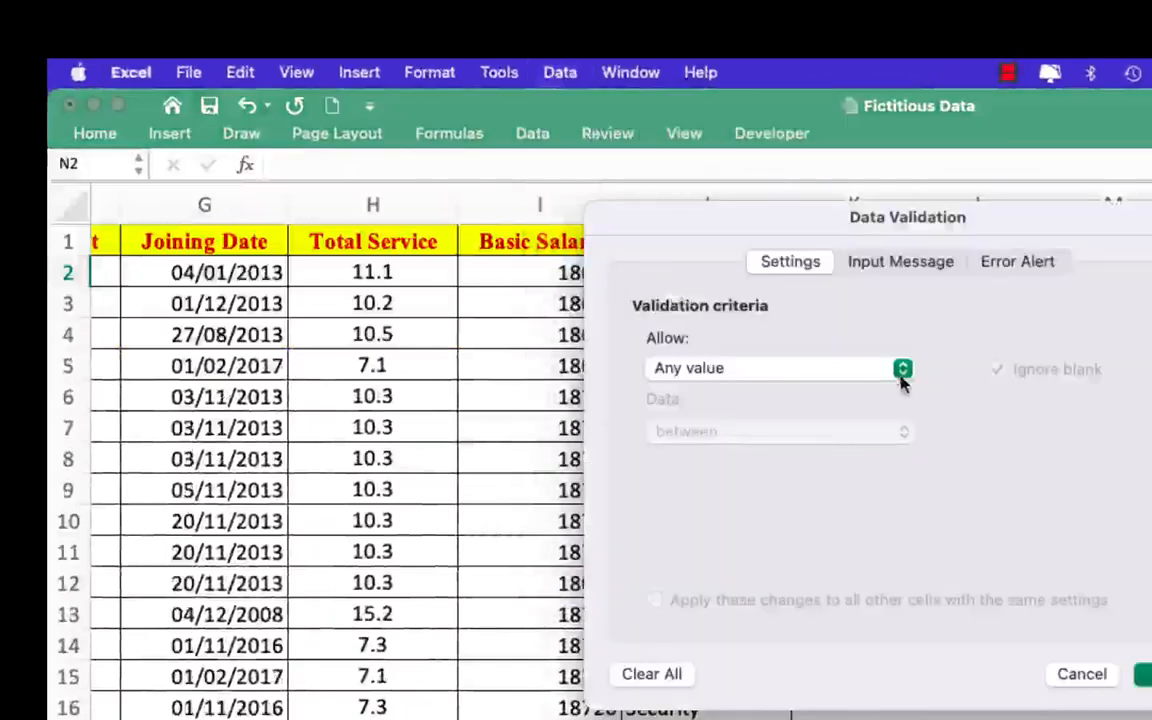
{"action": "left_click", "coordinate": [903, 370]}
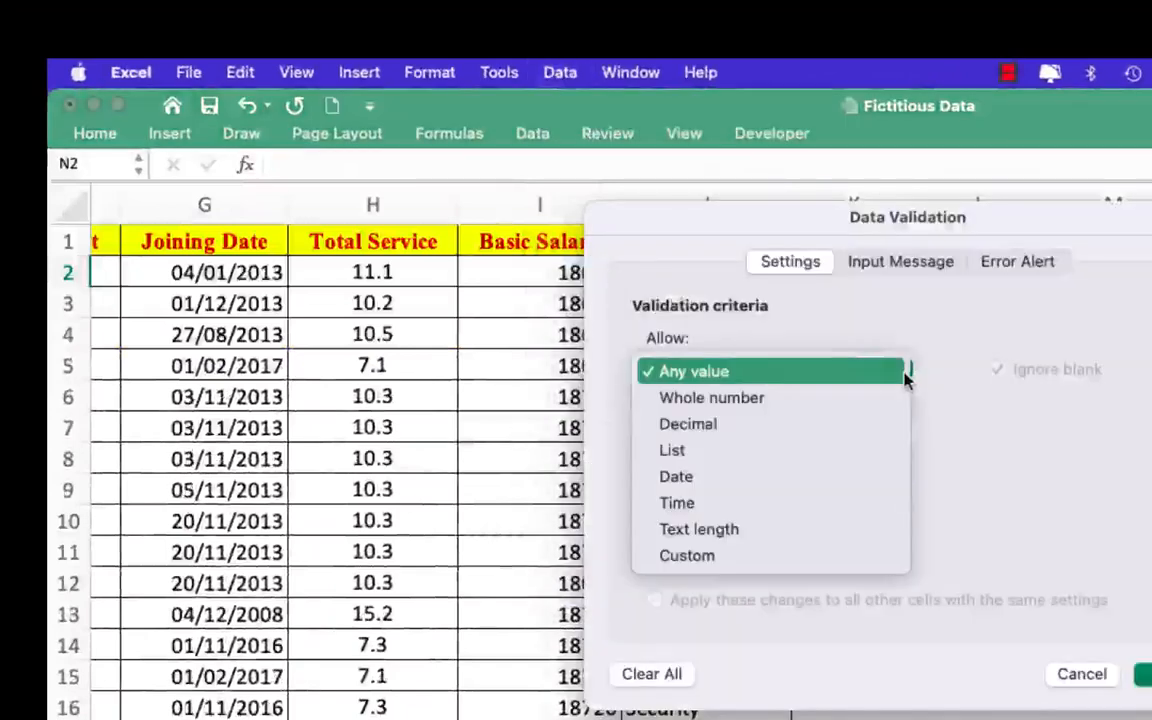
{"action": "left_click", "coordinate": [815, 463]}
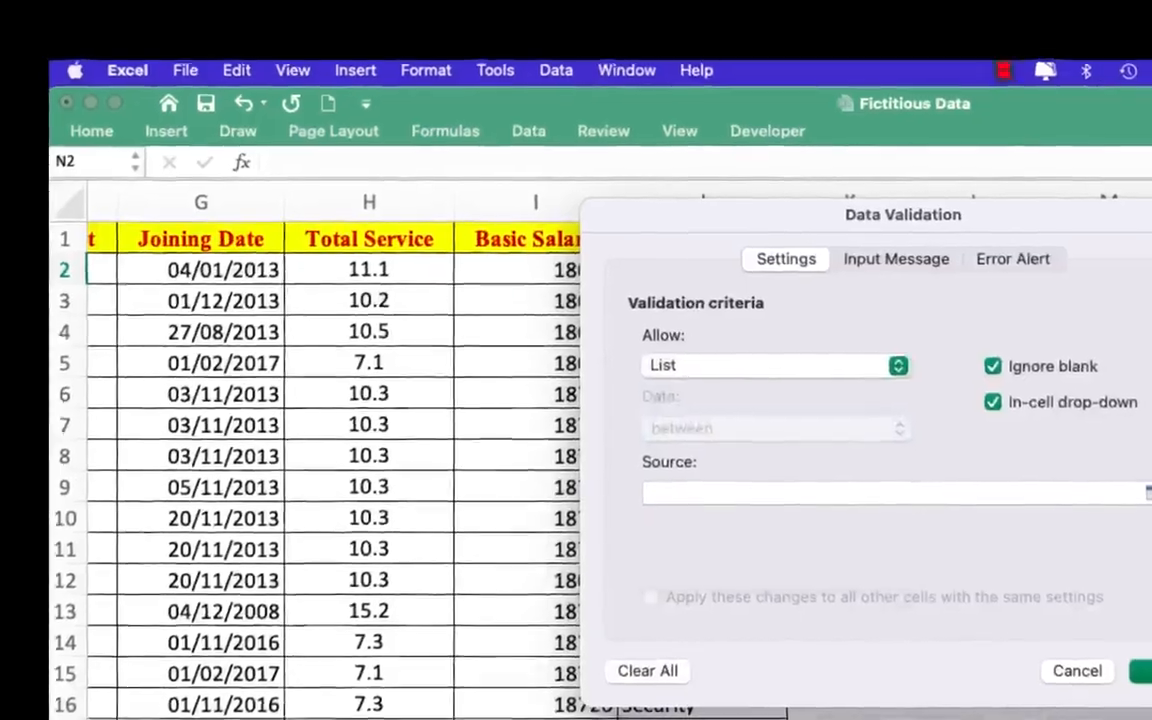
- Set the list source to the employee names in =$B$2:$B$41, apply the validation and check N2's drop-down list
{"action": "left_click", "coordinate": [1143, 484]}
{"action": "scroll", "coordinate": [625, 602], "scroll_direction": "left", "scroll_amount": 8}
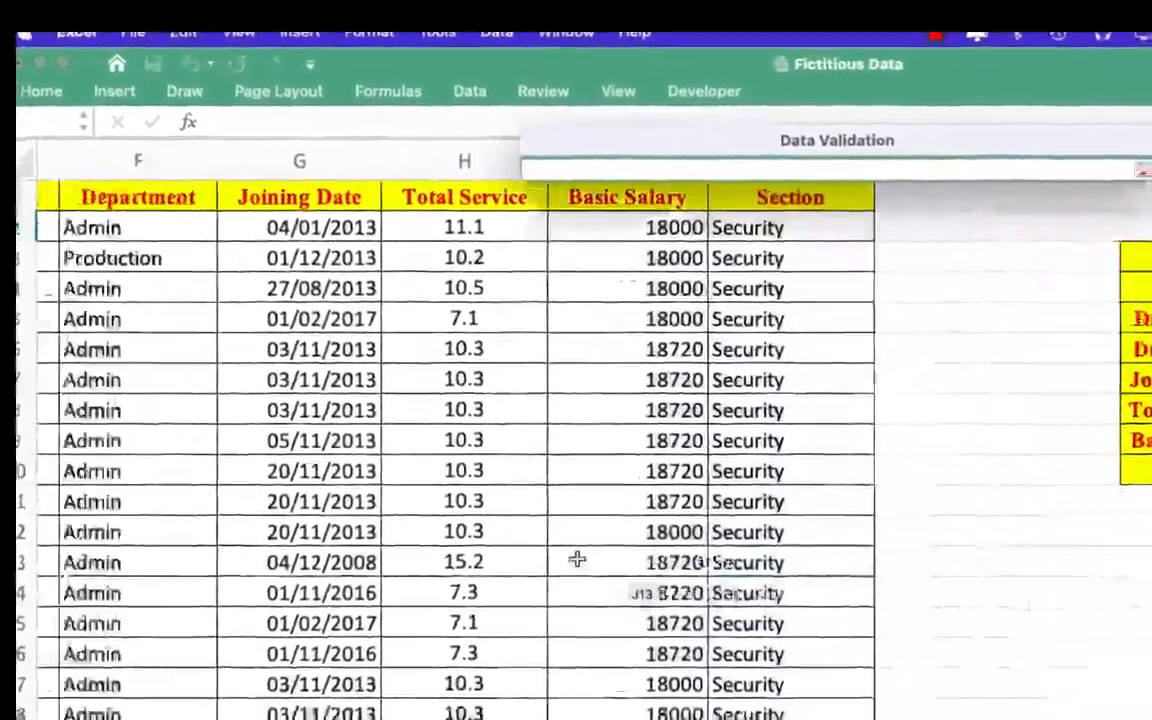
{"action": "scroll", "coordinate": [553, 540], "scroll_direction": "left", "scroll_amount": 5}
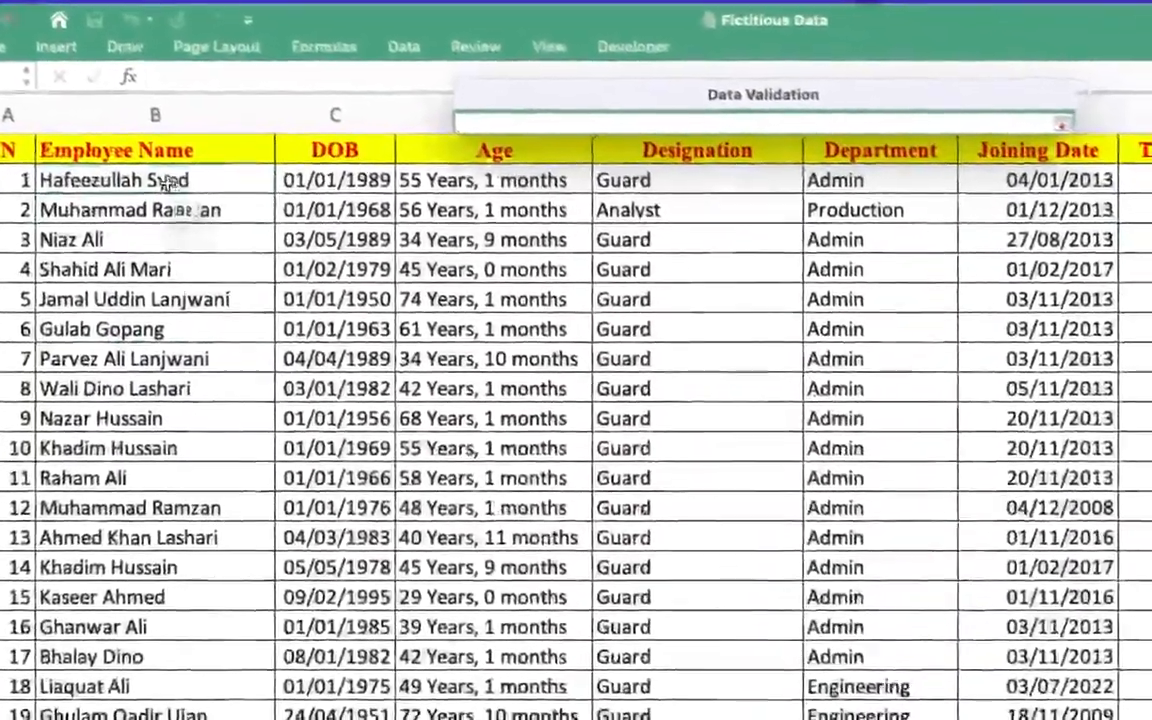
{"action": "left_click", "coordinate": [209, 213]}
{"action": "scroll", "coordinate": [110, 230], "scroll_direction": "down", "scroll_amount": 10}
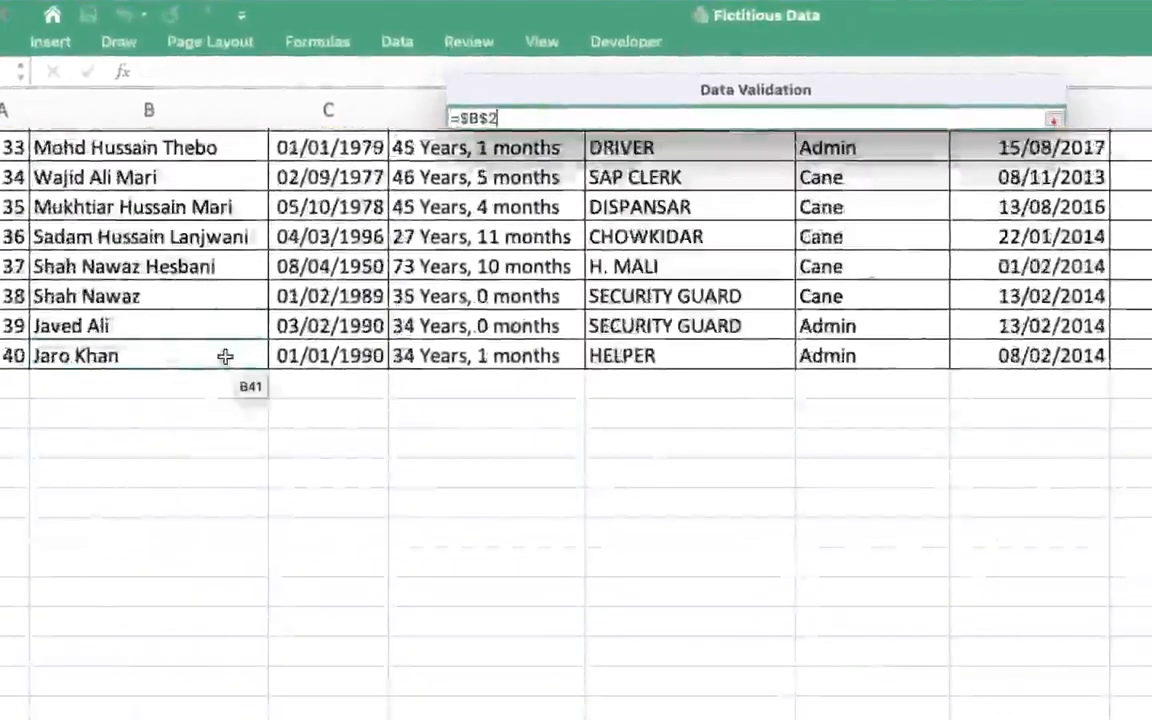
{"action": "left_click_drag", "start_coordinate": [225, 357], "coordinate": [226, 364]}
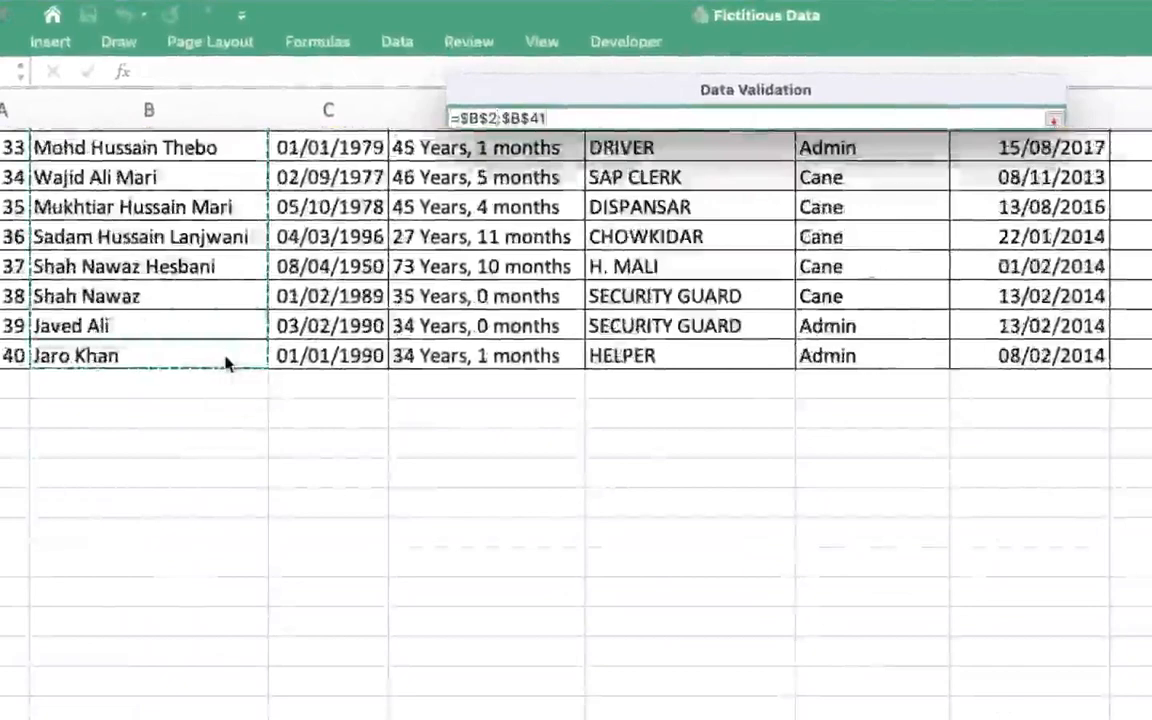
{"action": "left_click", "coordinate": [1053, 119]}
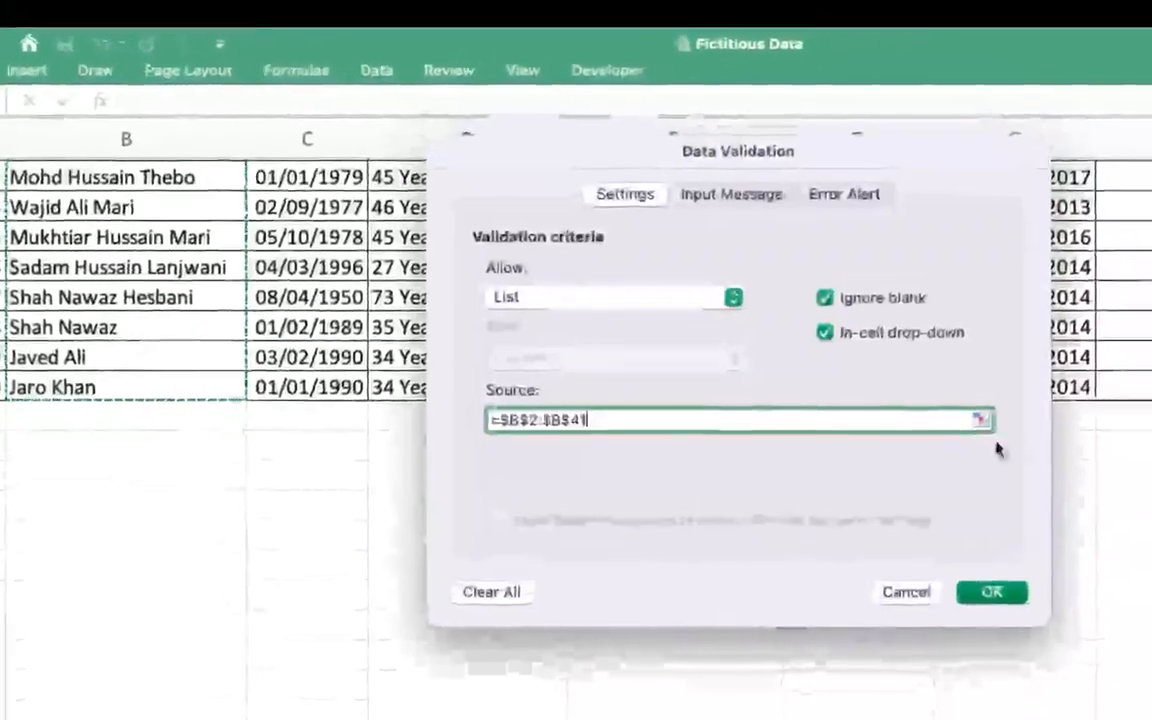
{"action": "left_click", "coordinate": [990, 592]}
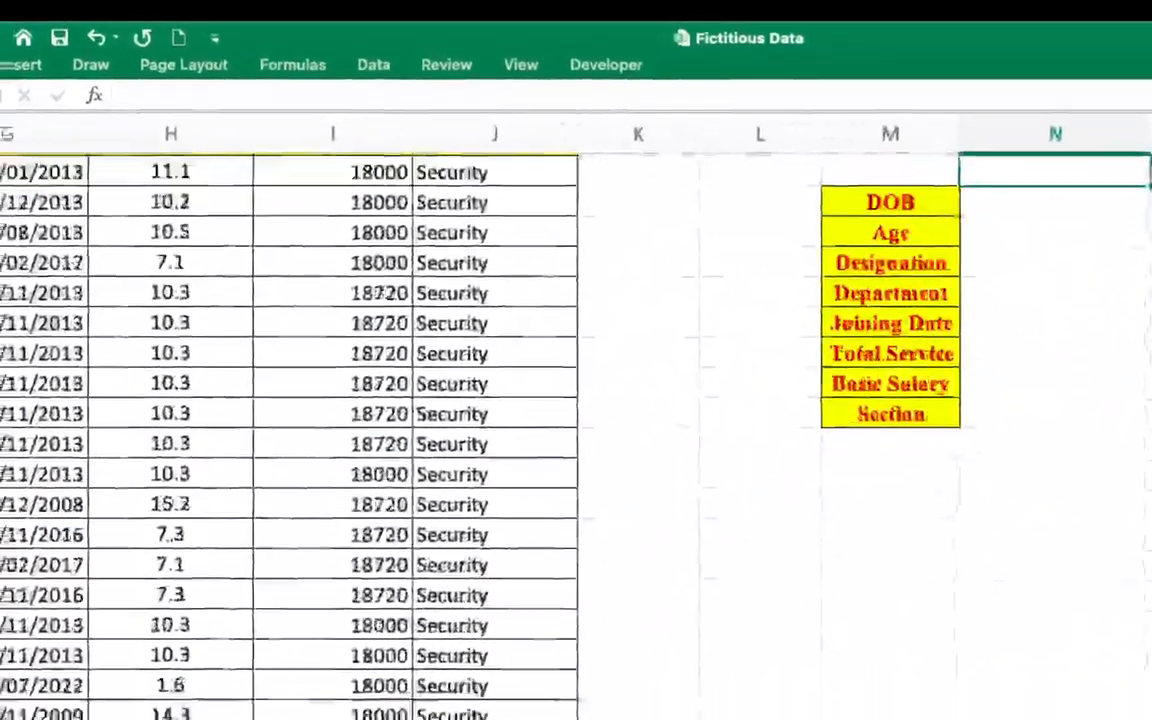
{"action": "left_click", "coordinate": [1150, 174]}
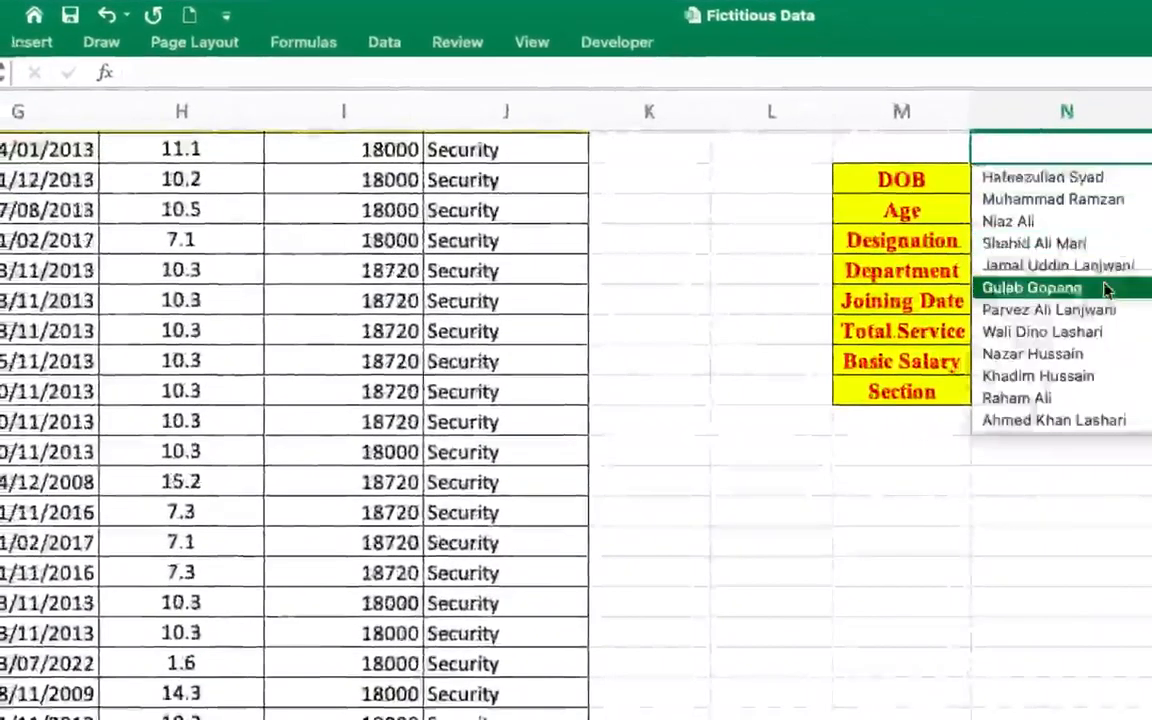
{"action": "left_click", "coordinate": [1126, 147]}
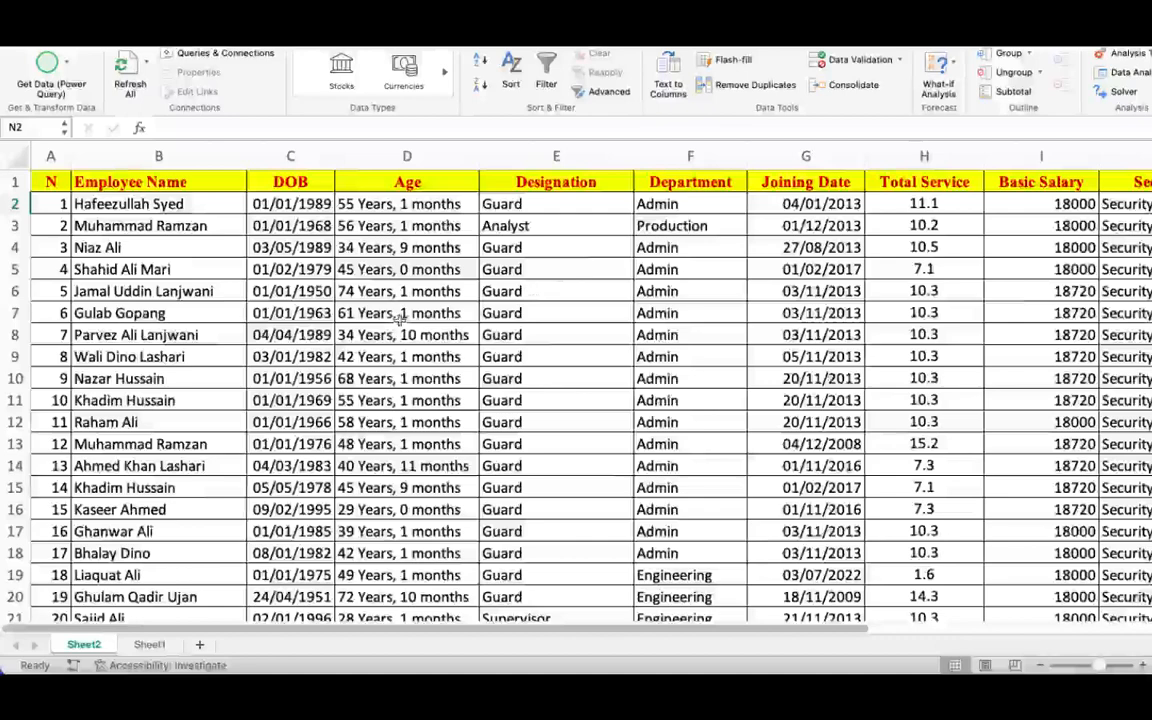
- Convert the employee data range $A$1:$J$41 into a table with headers
{"action": "left_click", "coordinate": [399, 318]}
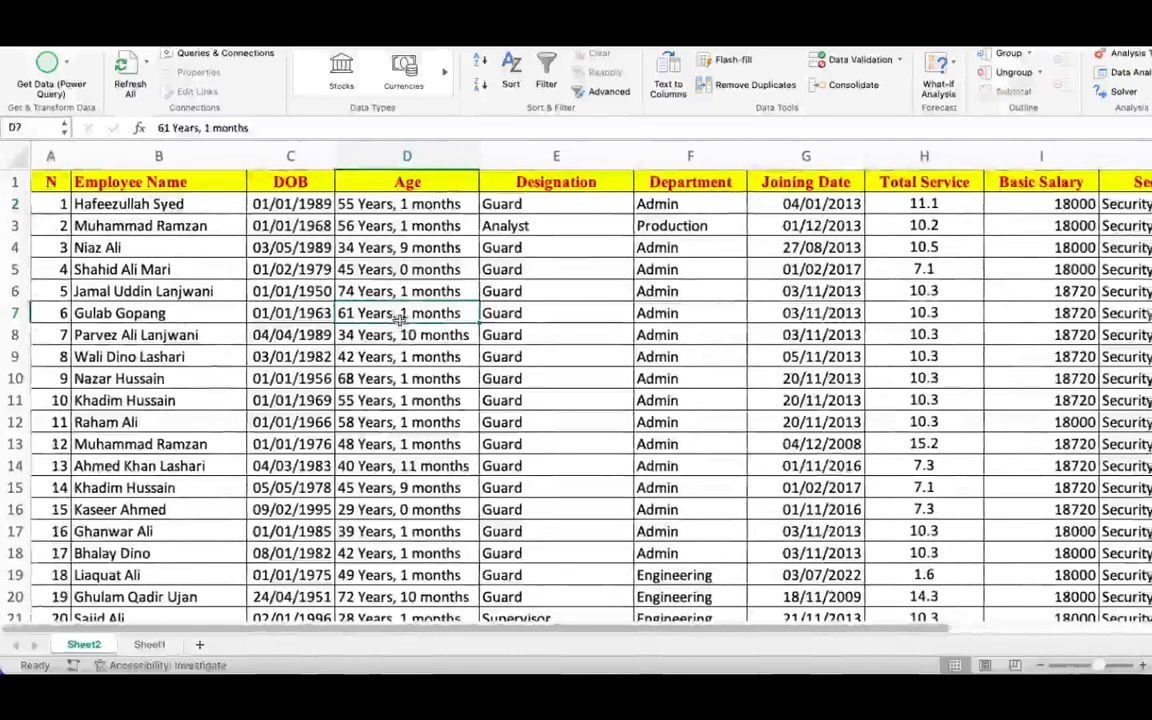
{"action": "scroll", "coordinate": [399, 318], "scroll_direction": "right", "scroll_amount": 8}
{"action": "scroll", "coordinate": [399, 318], "scroll_direction": "left", "scroll_amount": 8}
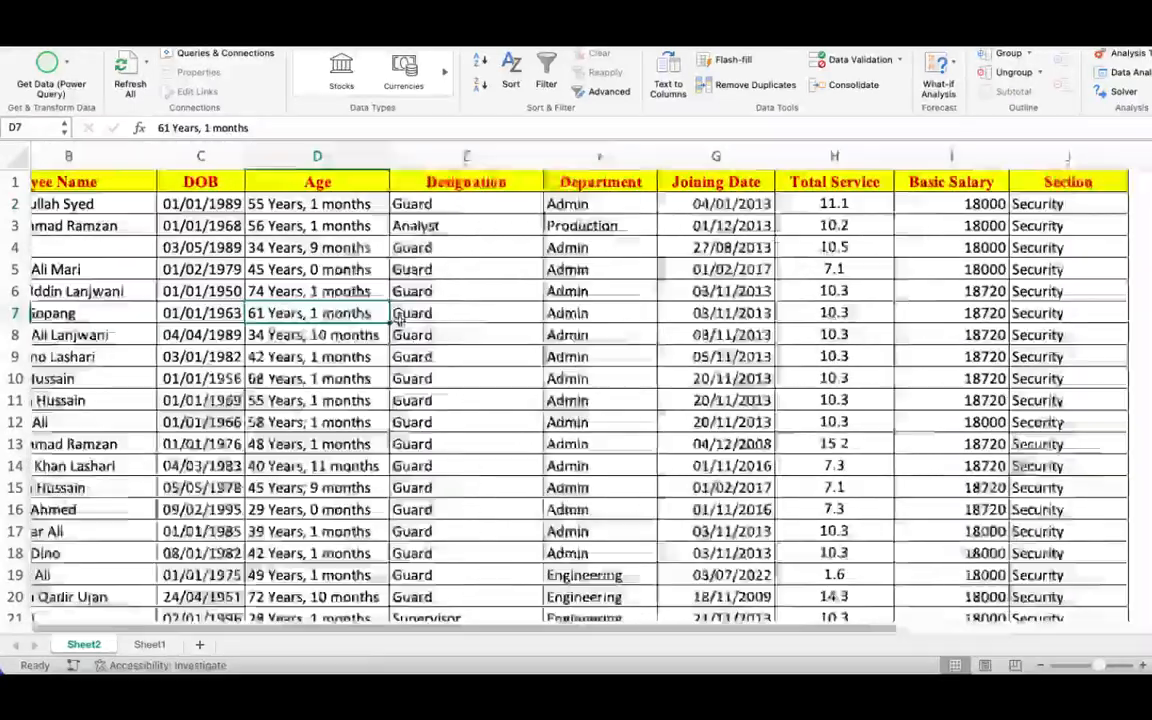
{"action": "scroll", "coordinate": [399, 318], "scroll_direction": "right", "scroll_amount": 2}
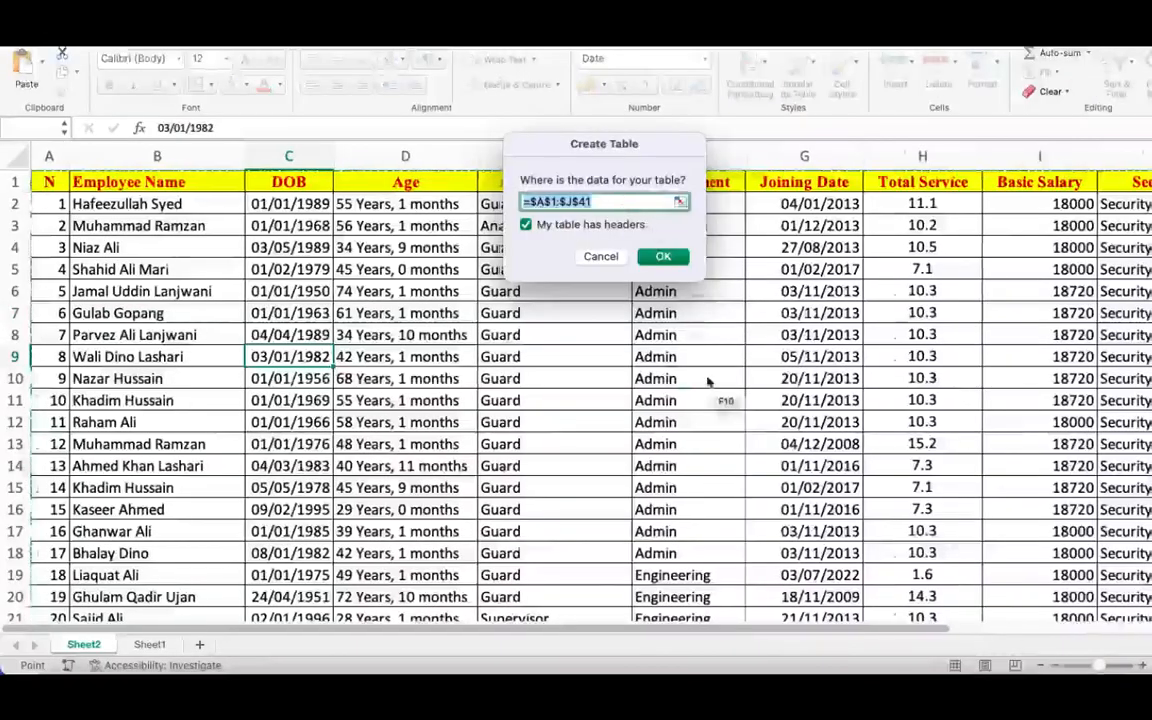
{"action": "scroll", "coordinate": [707, 383], "scroll_direction": "right", "scroll_amount": 6}
{"action": "scroll", "coordinate": [707, 383], "scroll_direction": "left", "scroll_amount": 2}
{"action": "scroll", "coordinate": [707, 383], "scroll_direction": "down", "scroll_amount": 3}
{"action": "scroll", "coordinate": [707, 383], "scroll_direction": "down", "scroll_amount": 8}
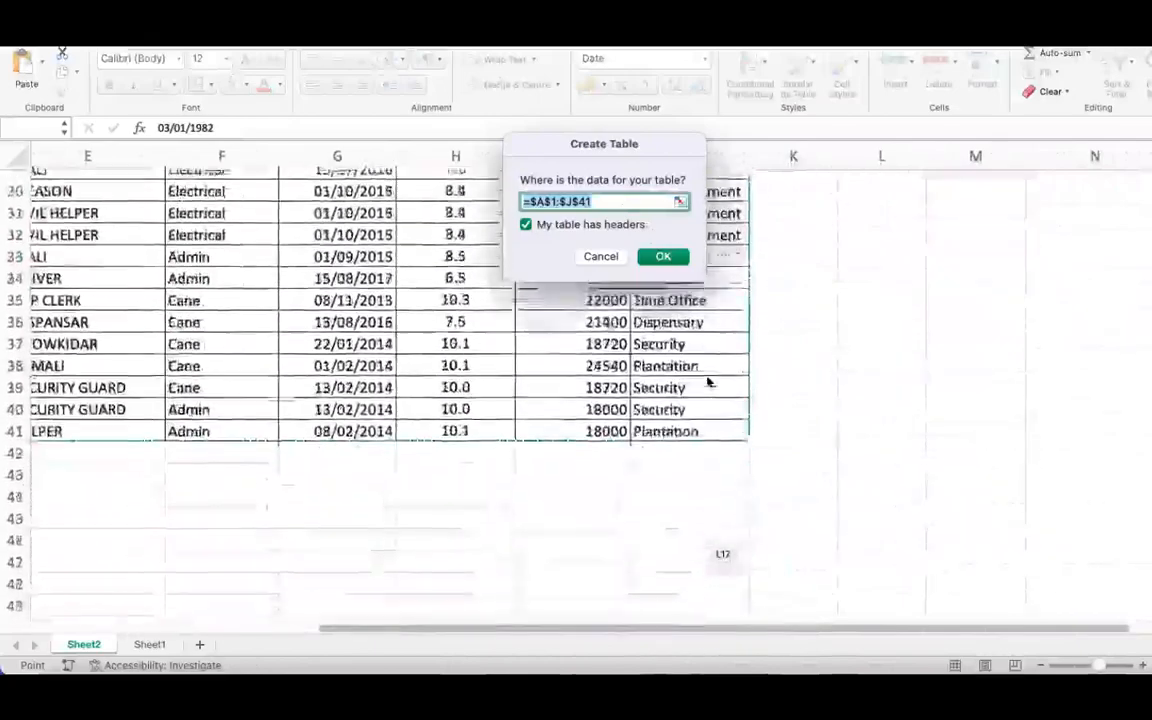
{"action": "scroll", "coordinate": [707, 383], "scroll_direction": "up", "scroll_amount": 10}
{"action": "scroll", "coordinate": [707, 383], "scroll_direction": "left", "scroll_amount": 2}
{"action": "scroll", "coordinate": [707, 383], "scroll_direction": "left", "scroll_amount": 3}
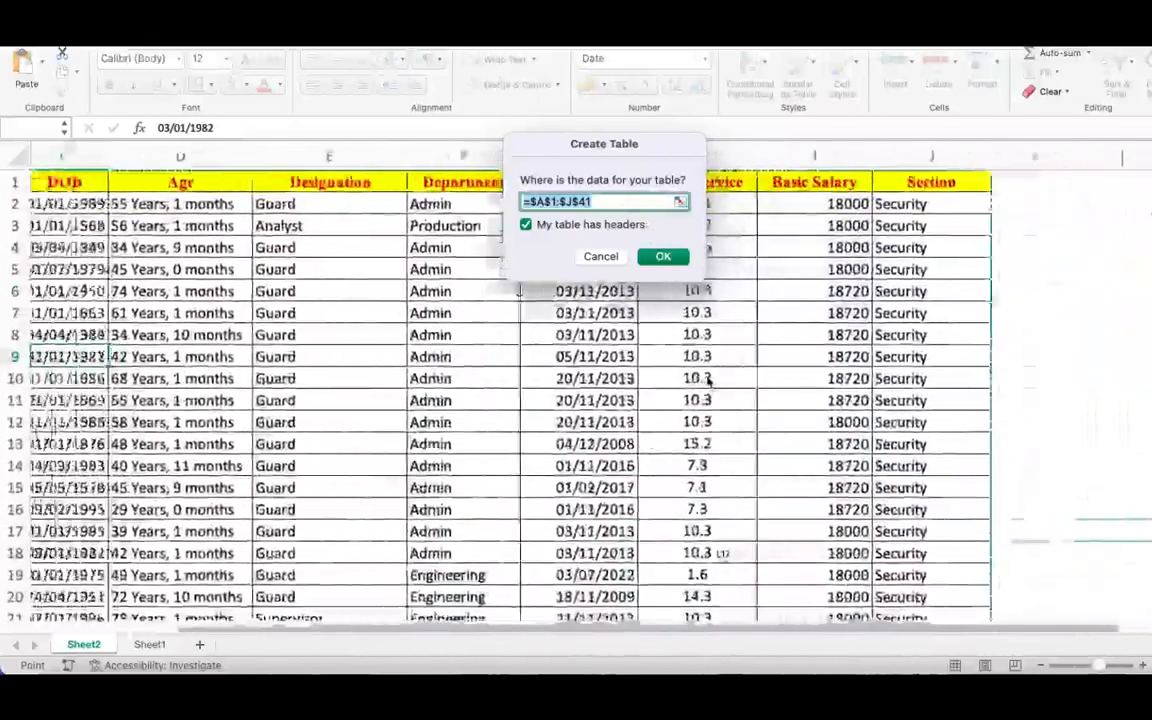
{"action": "left_click", "coordinate": [664, 257]}
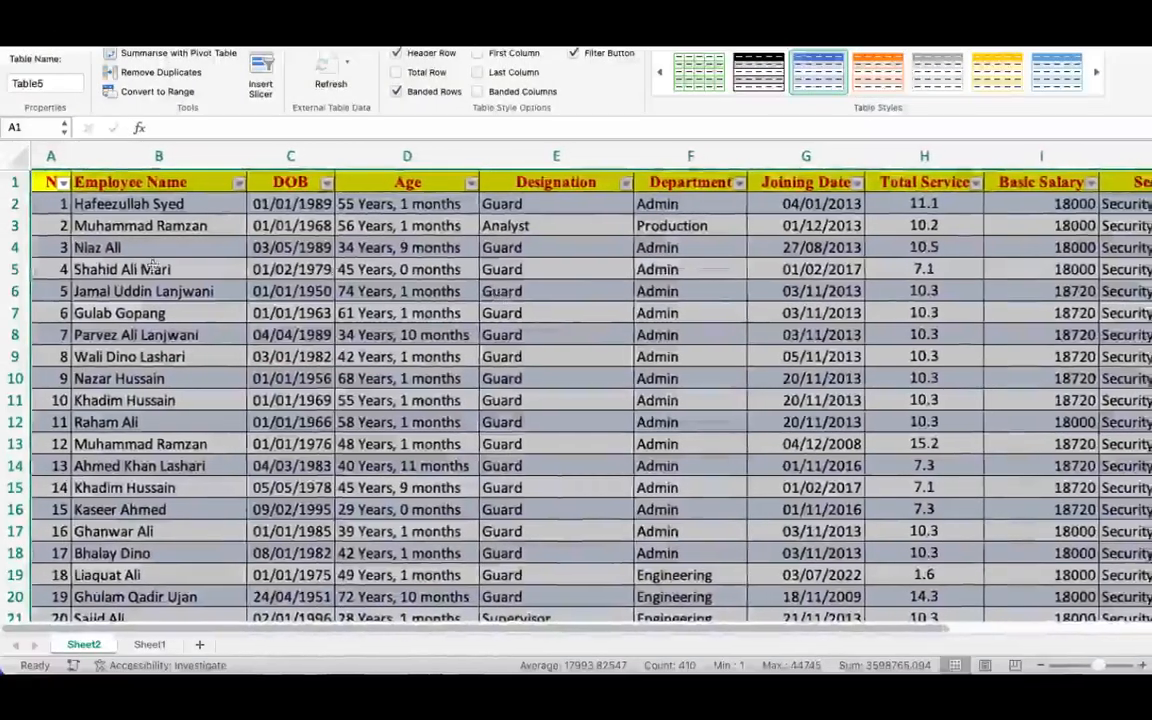
- Rename the new employee table as EXTRACT
{"action": "left_click", "coordinate": [15, 84]}
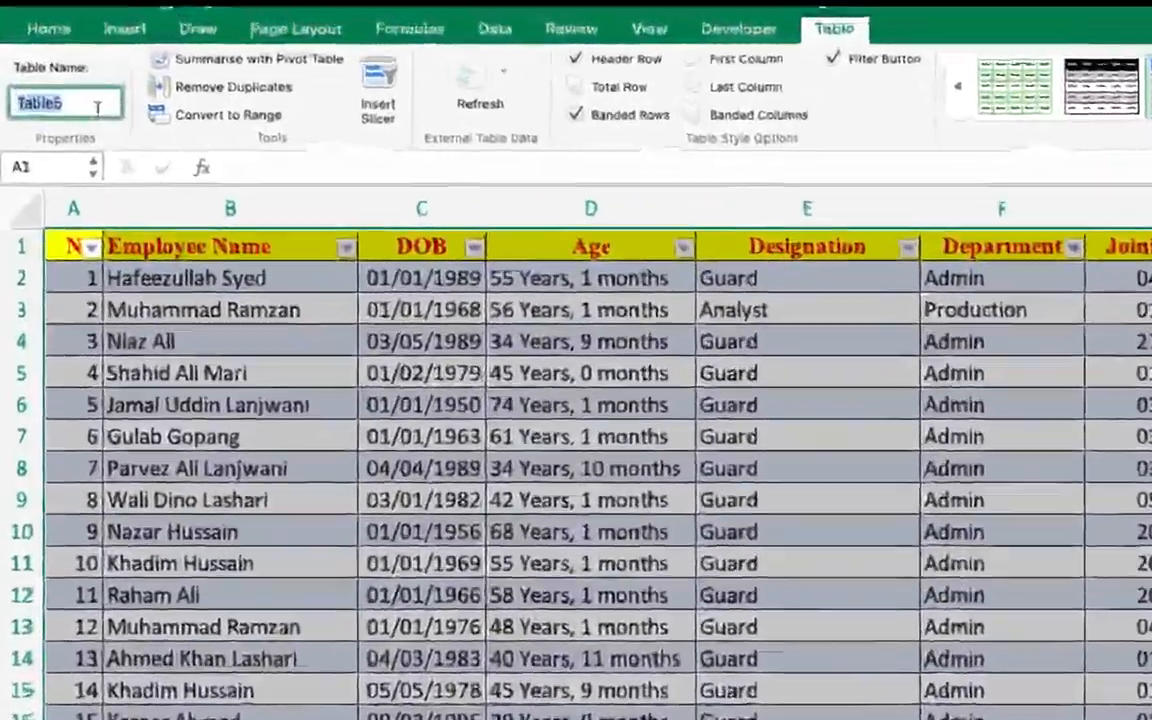
{"action": "type", "text": "EXTRA"}
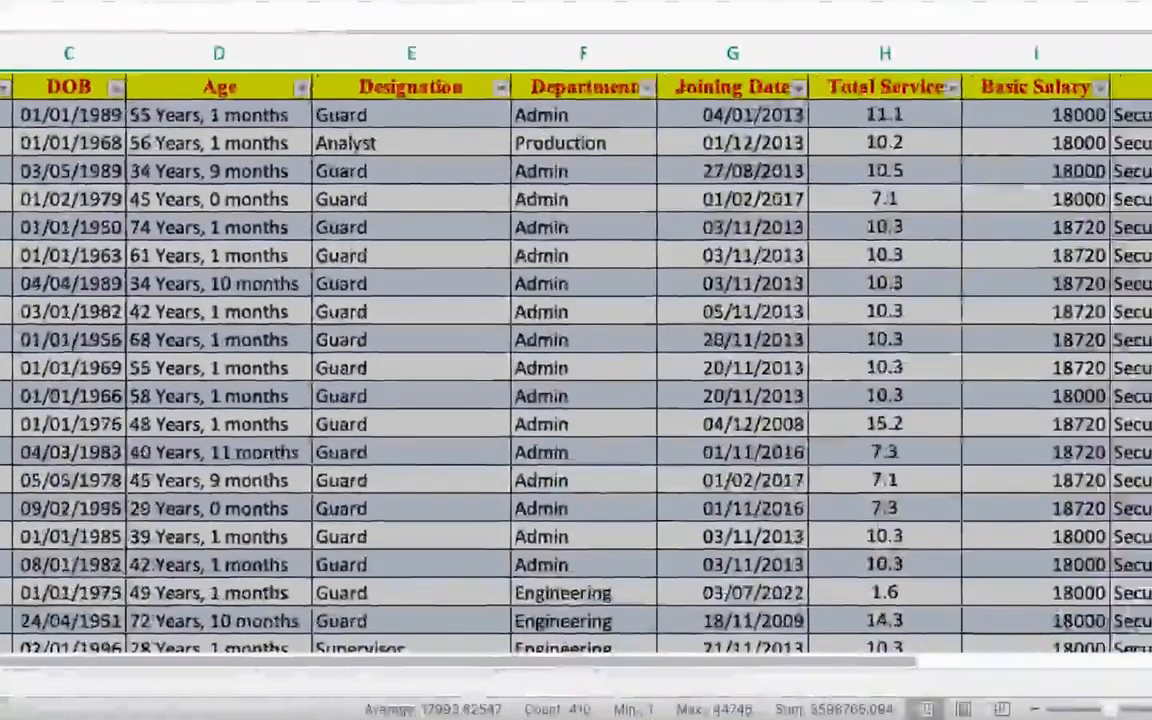
{"action": "left_click", "coordinate": [14, 227]}
{"action": "scroll", "coordinate": [576, 360], "scroll_direction": "right", "scroll_amount": 7}
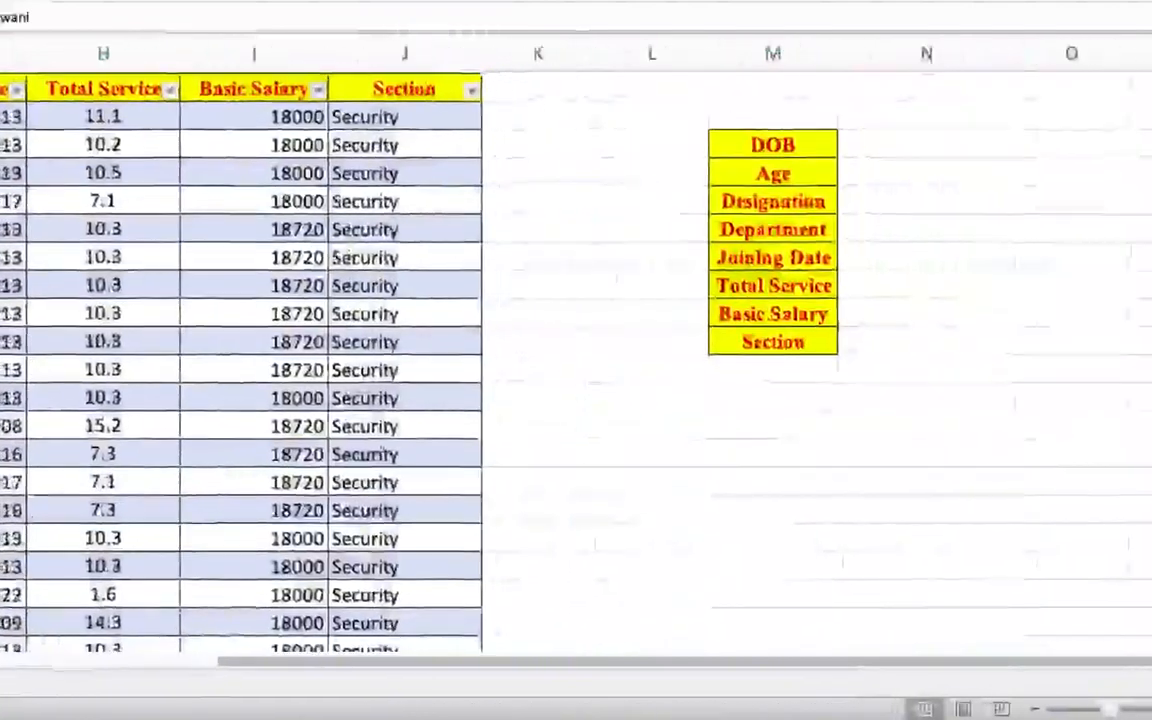
{"action": "scroll", "coordinate": [576, 360], "scroll_direction": "left", "scroll_amount": 1}
{"action": "scroll", "coordinate": [576, 360], "scroll_direction": "left", "scroll_amount": 7}
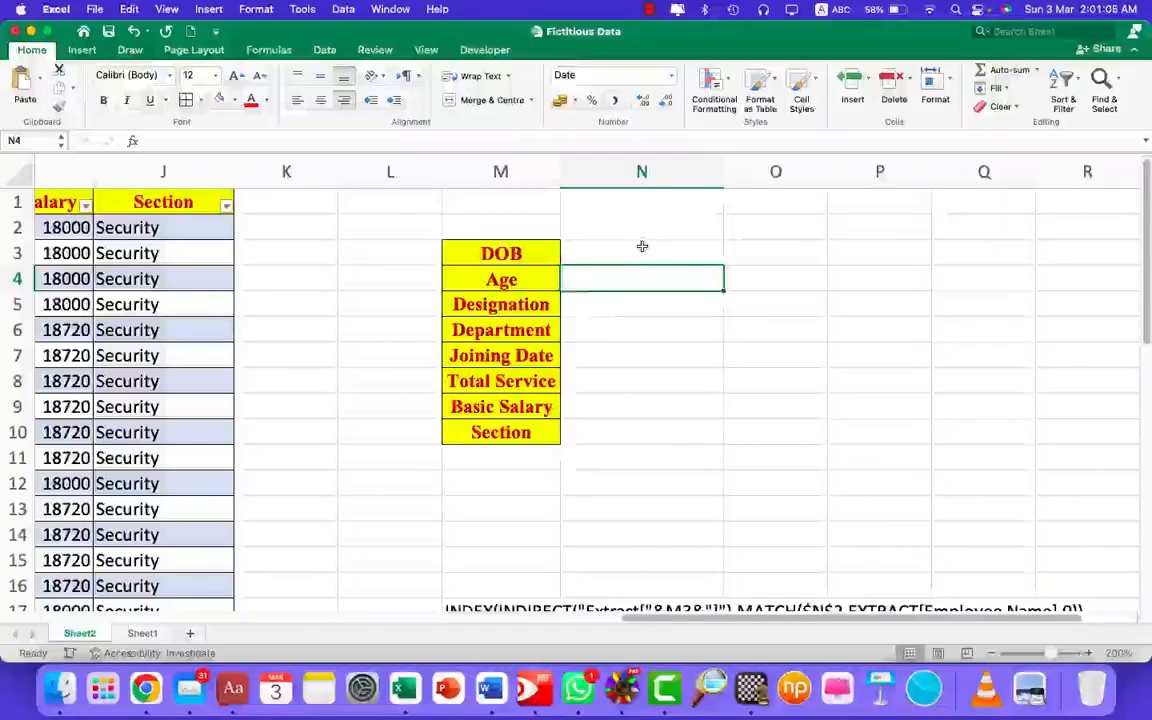
- Begin the DOB formula in cell N3 with the INDEX function and a nested INDIRECT function
{"action": "left_click", "coordinate": [642, 246]}
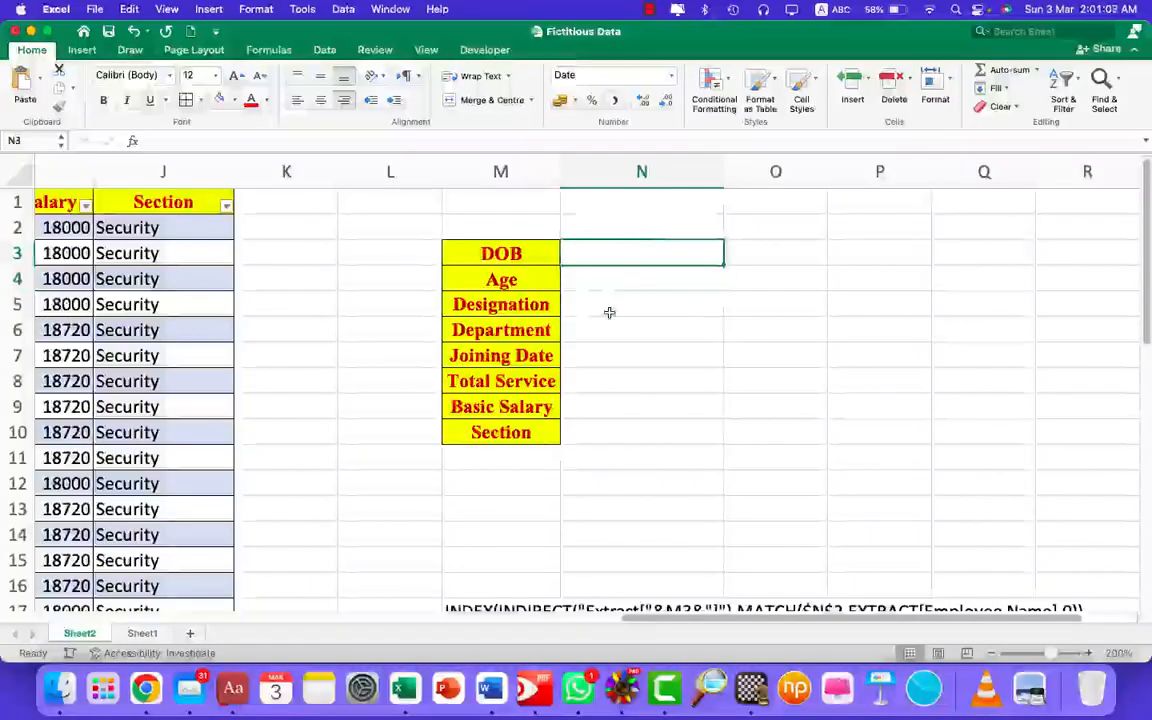
{"action": "scroll", "coordinate": [609, 313], "scroll_direction": "right", "scroll_amount": 1}
{"action": "scroll", "coordinate": [437, 380], "scroll_direction": "left", "scroll_amount": 8}
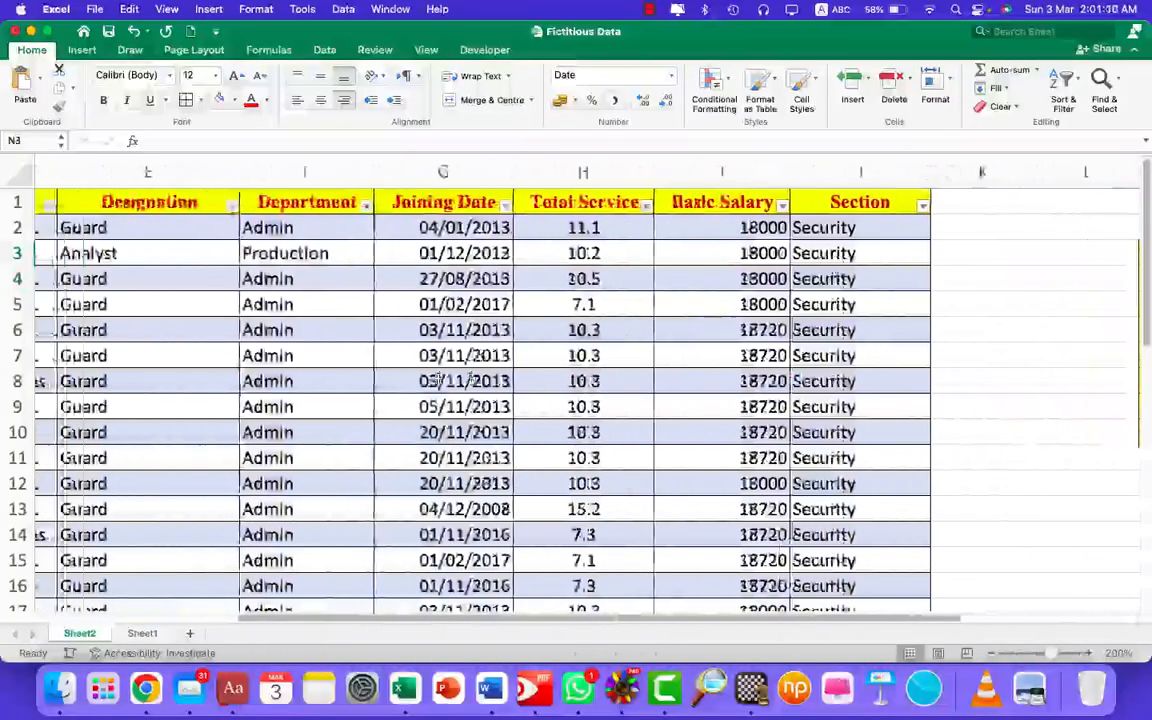
{"action": "scroll", "coordinate": [437, 380], "scroll_direction": "right", "scroll_amount": 5}
{"action": "scroll", "coordinate": [437, 380], "scroll_direction": "right", "scroll_amount": 4}
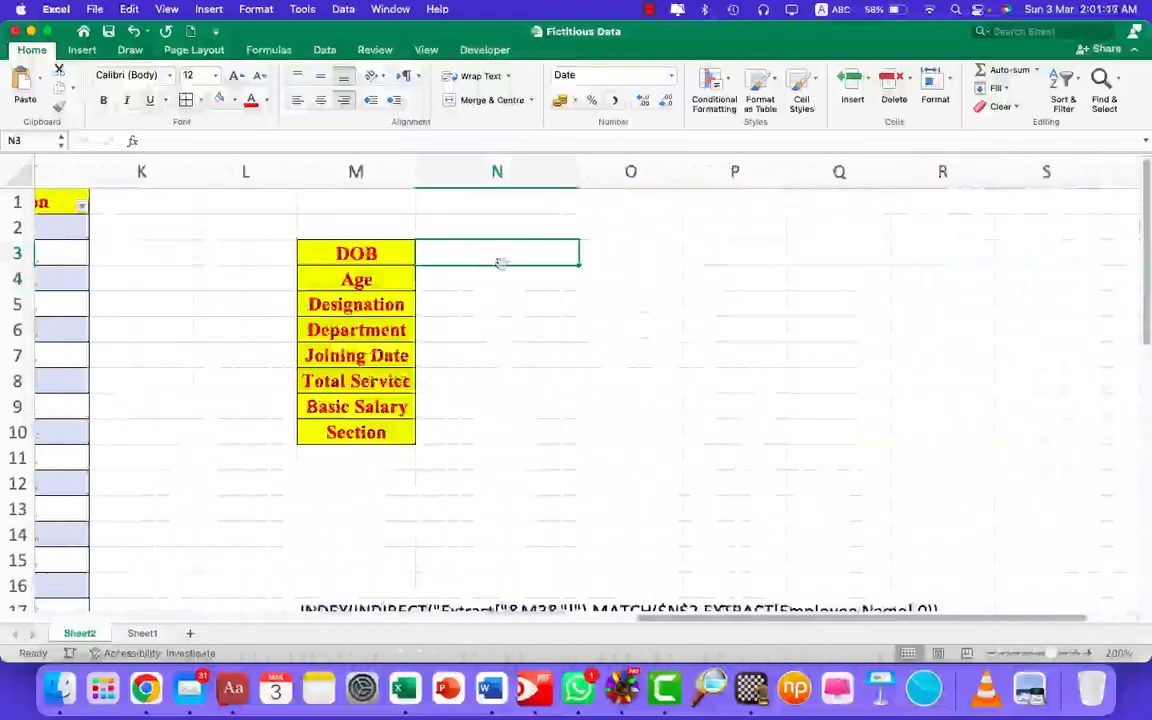
{"action": "scroll", "coordinate": [502, 337], "scroll_direction": "down", "scroll_amount": 1}
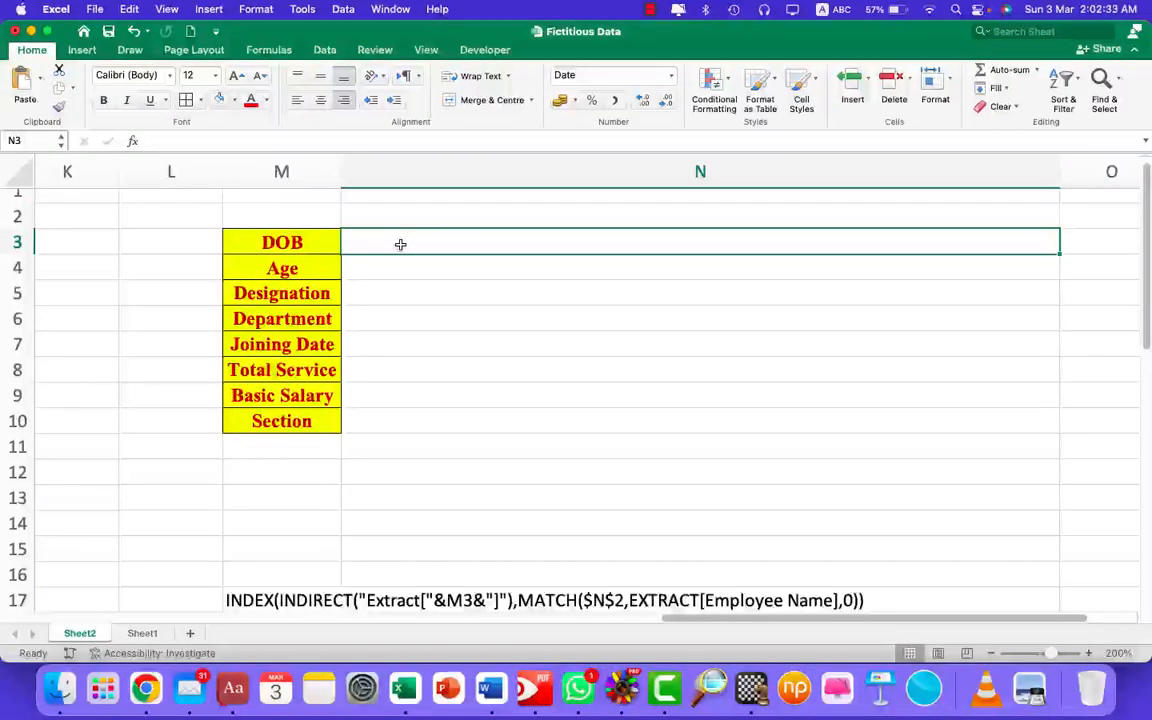
{"action": "type", "text": "=In"}
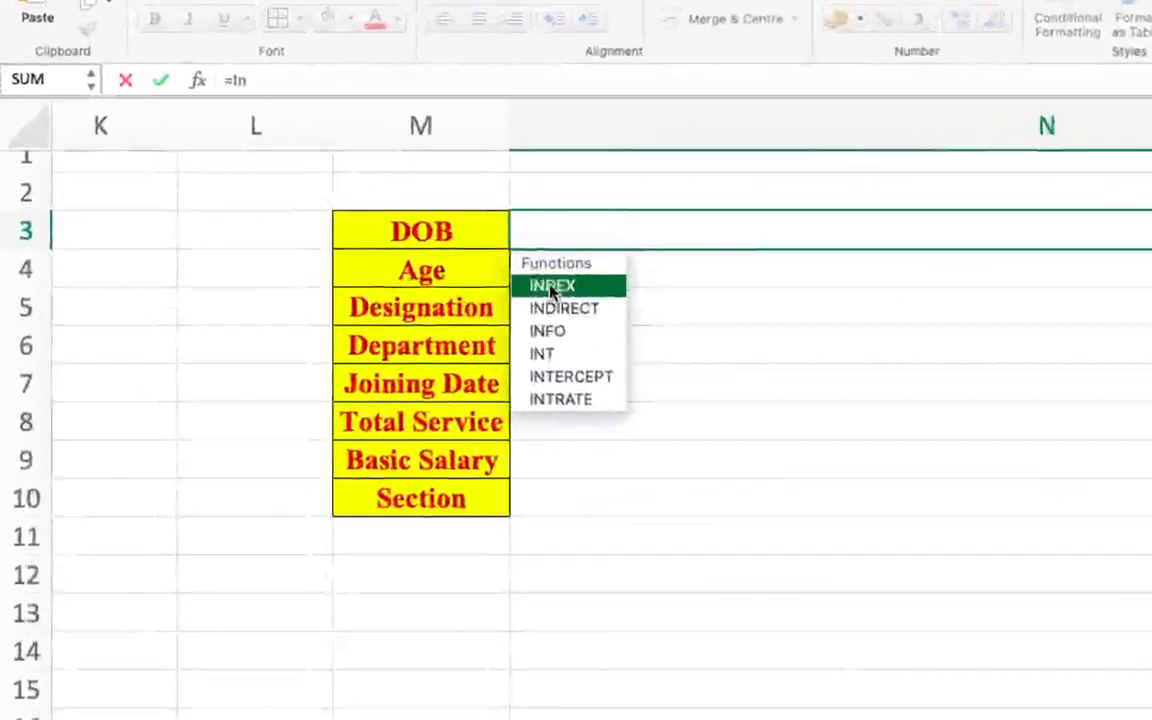
{"action": "double_click", "coordinate": [552, 288]}
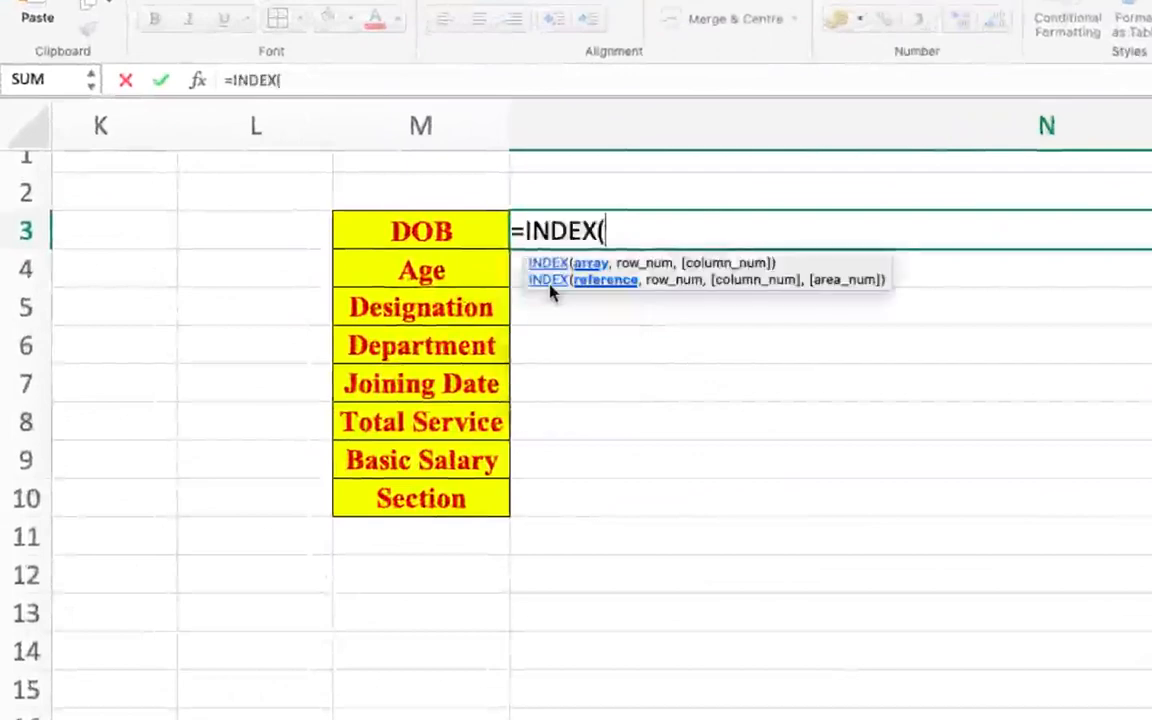
{"action": "type", "text": "Ind"}
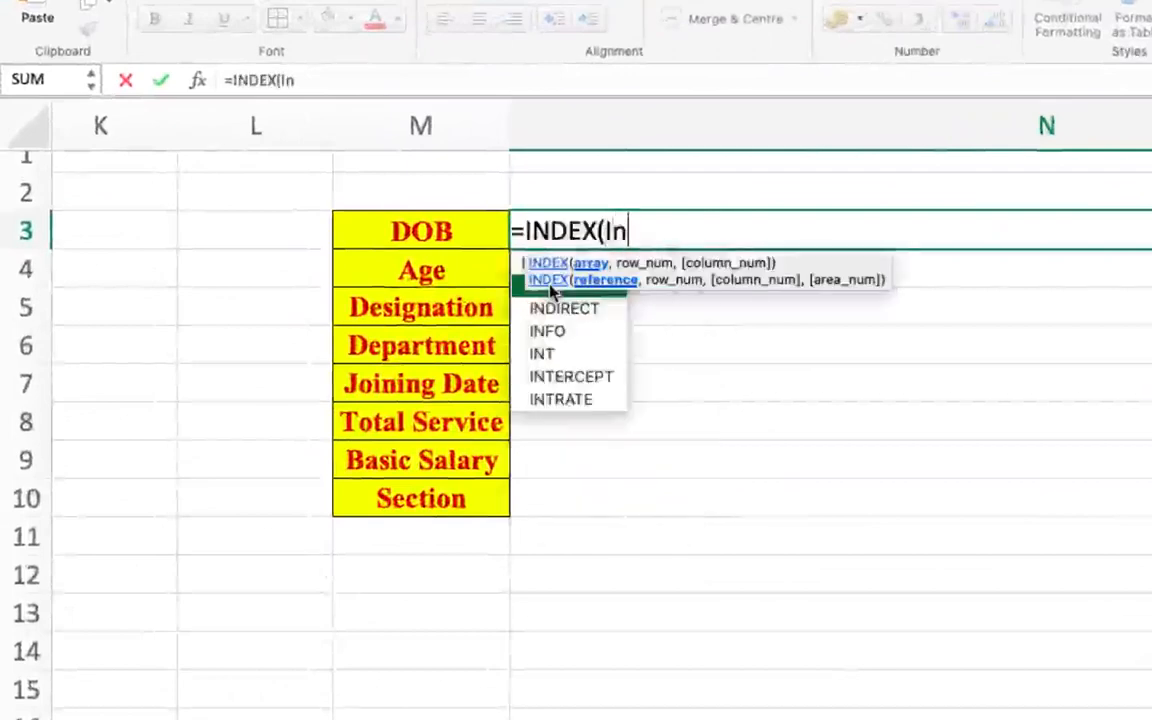
{"action": "double_click", "coordinate": [561, 310]}
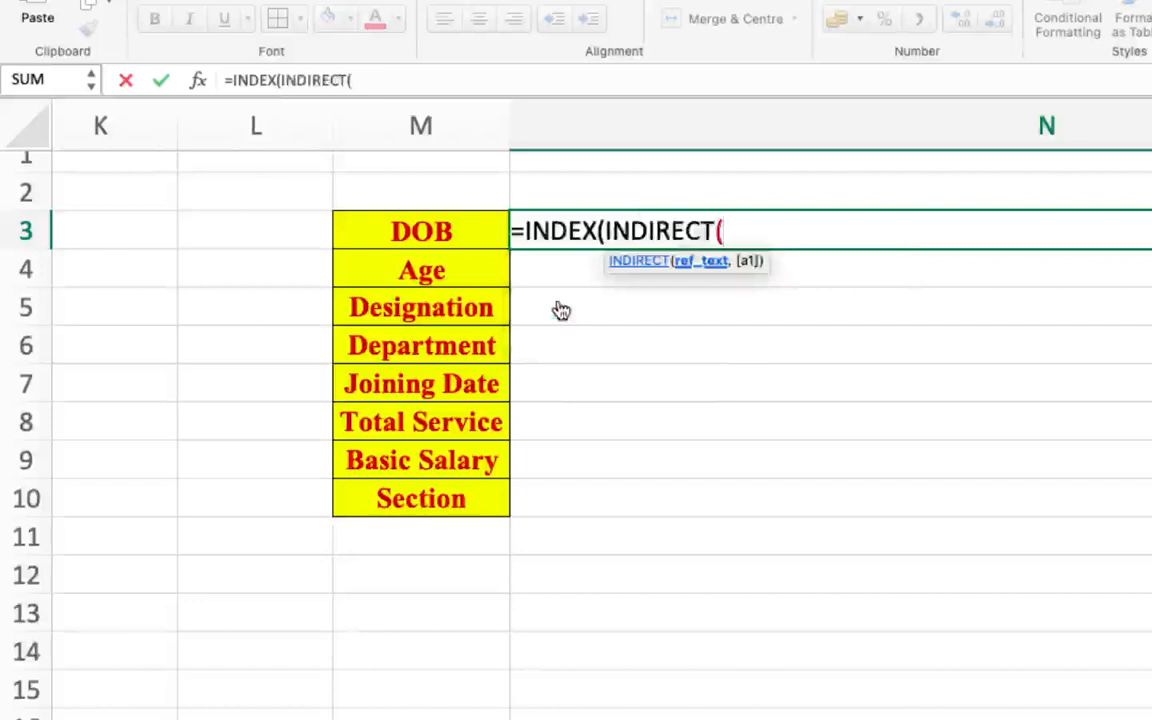
- Complete the INDIRECT reference in N3's formula as "Extract["&M3&"]" so it points to the table column named in M3
{"action": "type", "text": "\"E"}
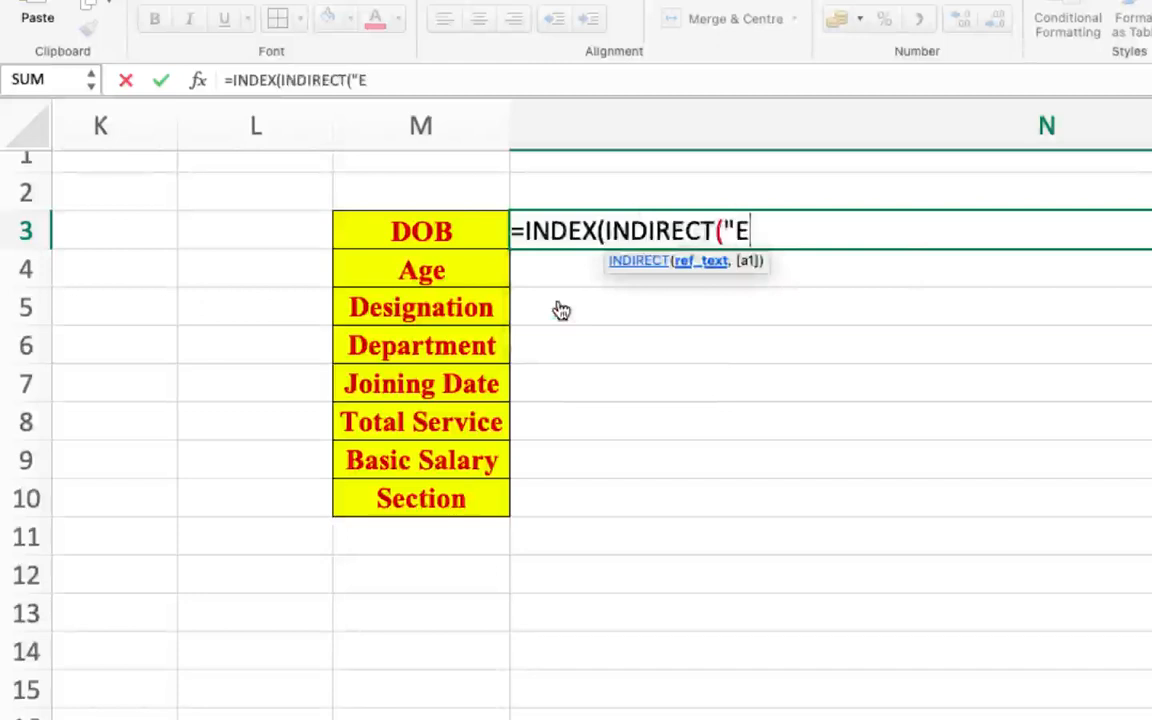
{"action": "type", "text": "xtract"}
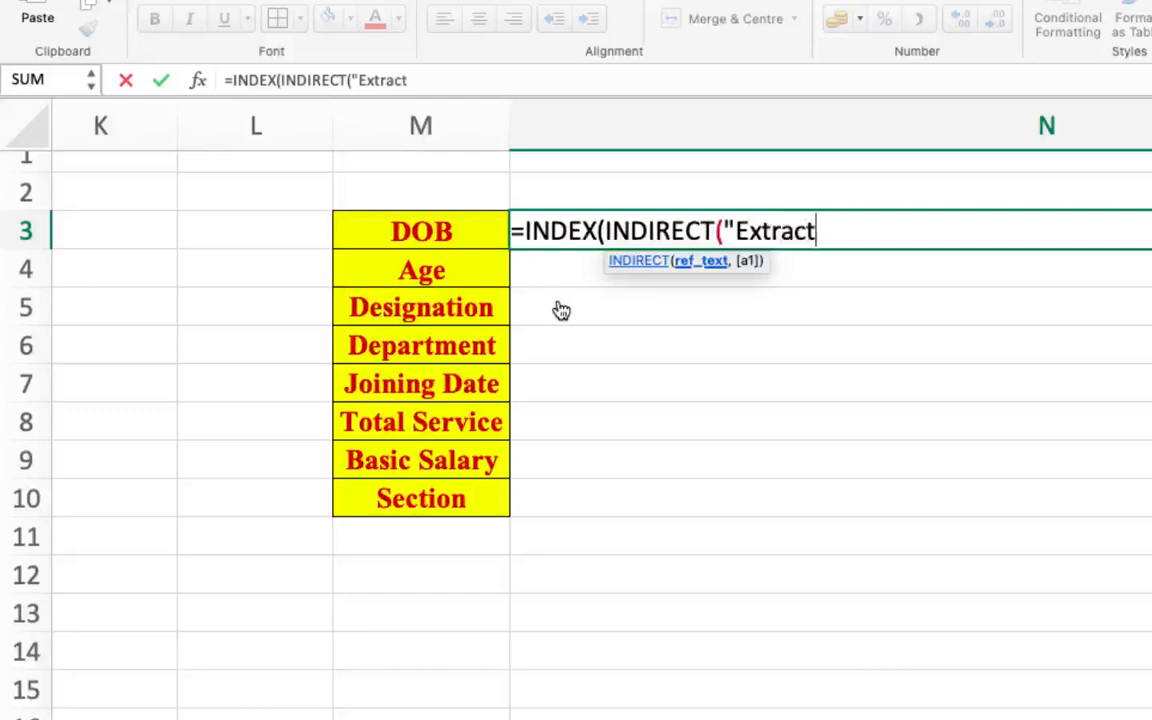
{"action": "type", "text": "[\""}
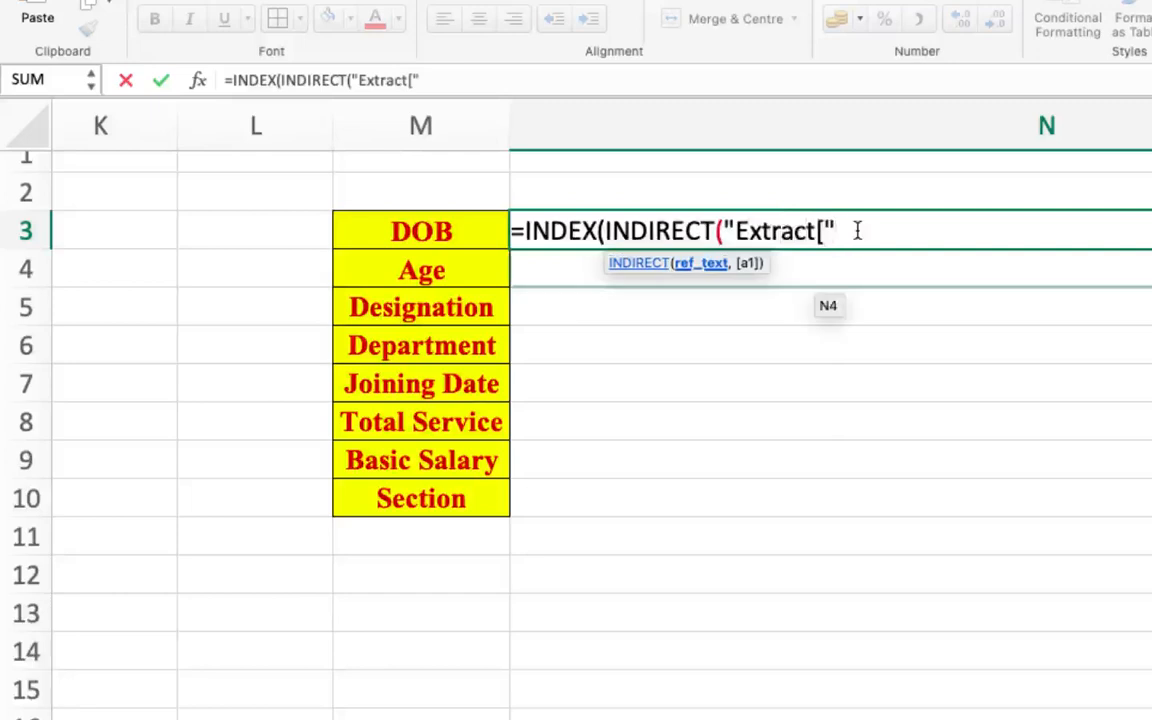
{"action": "type", "text": "&"}
{"action": "left_click", "coordinate": [435, 233]}
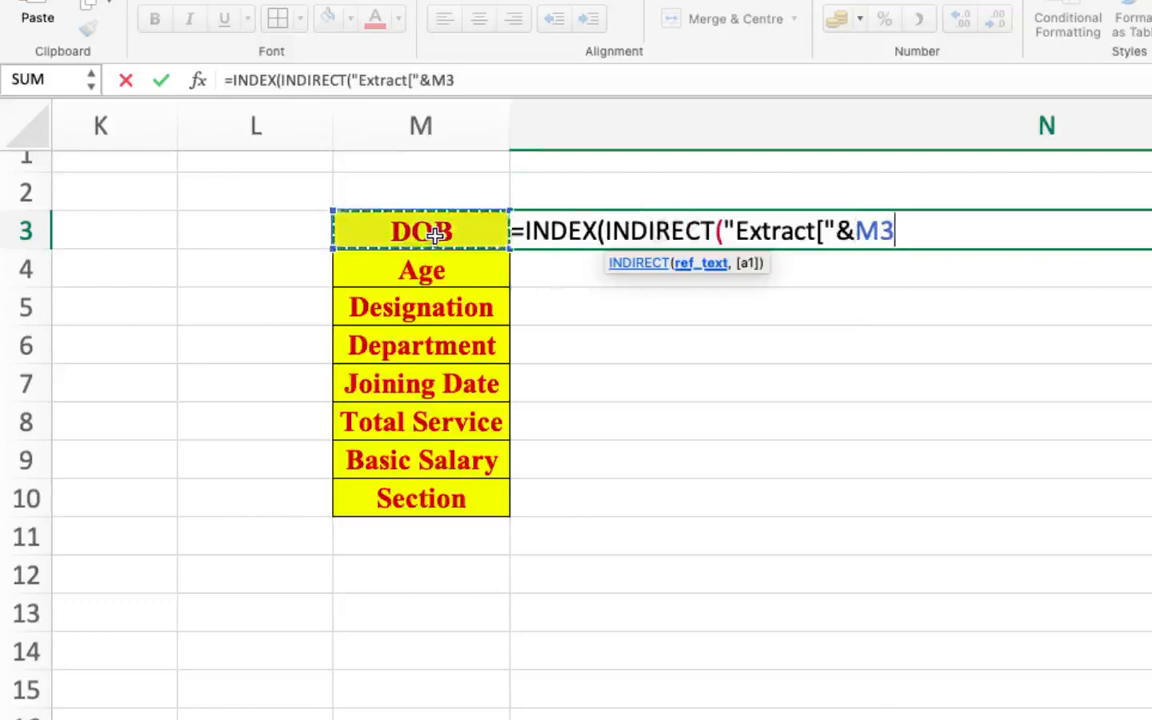
{"action": "type", "text": "&"}
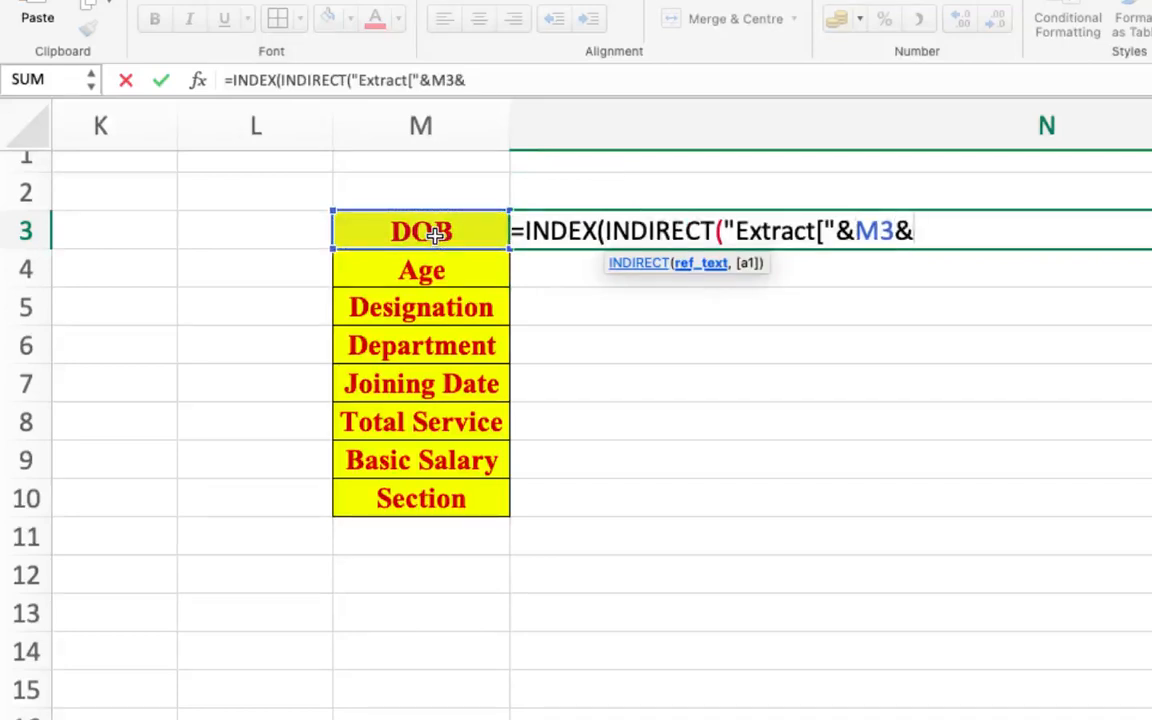
{"action": "type", "text": "\"]\")"}
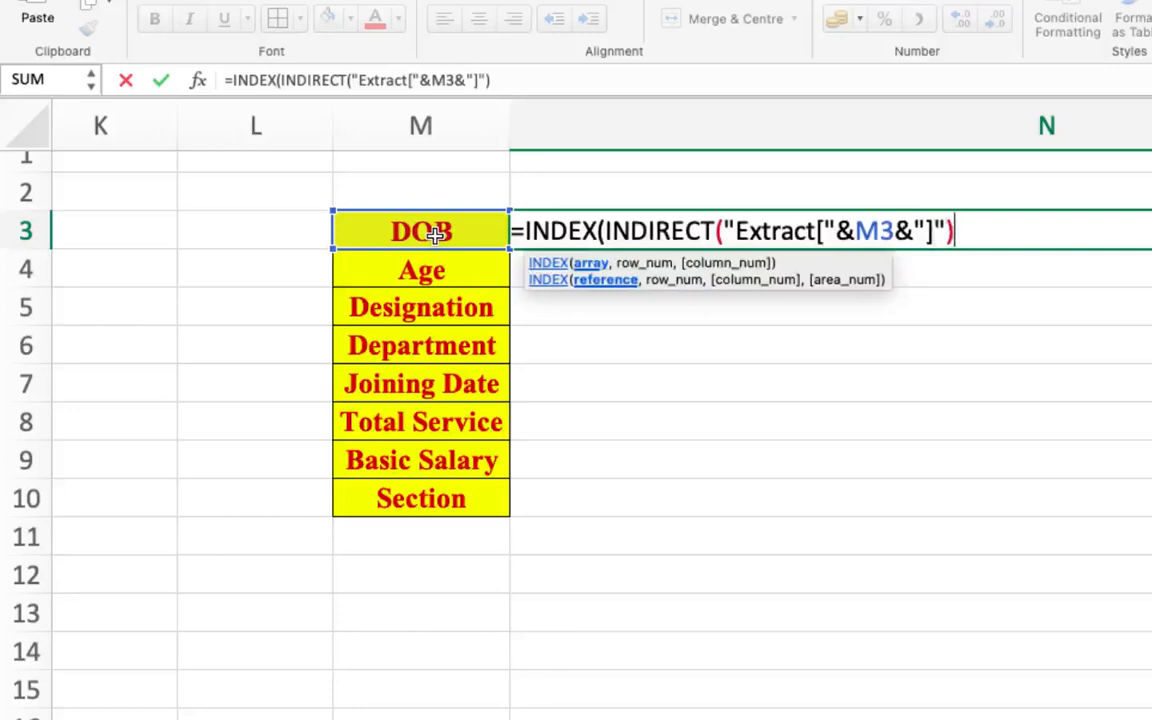
{"action": "type", "text": ","}
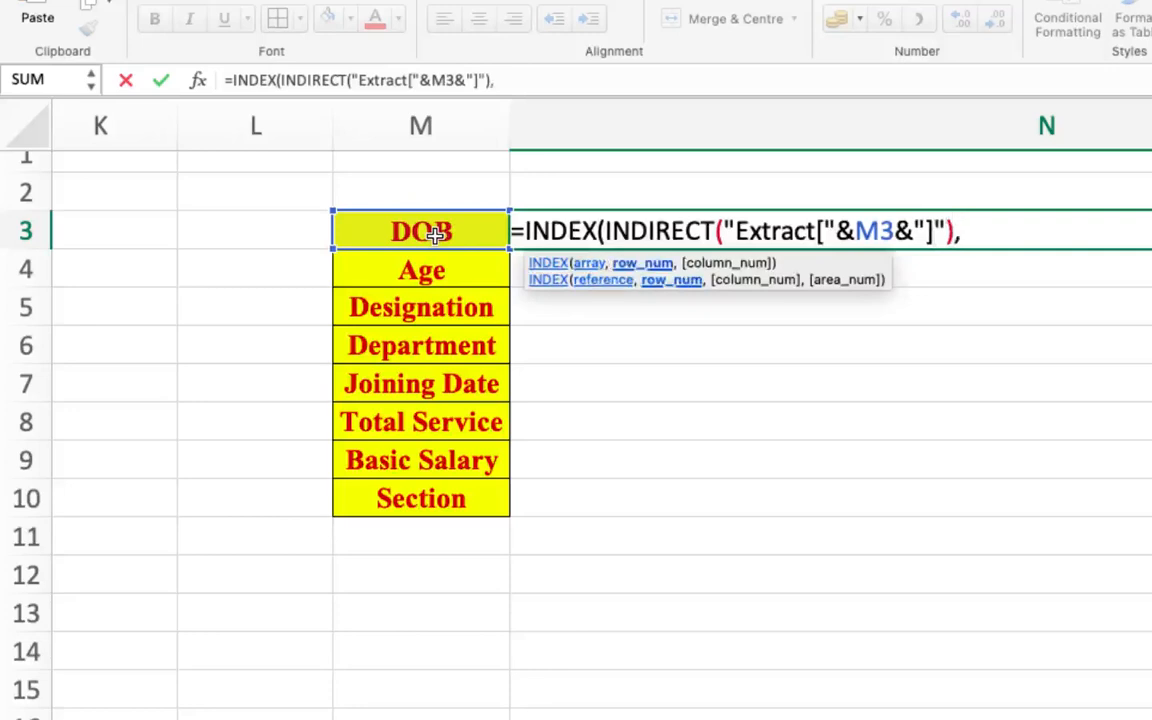
{"action": "type", "text": "M"}
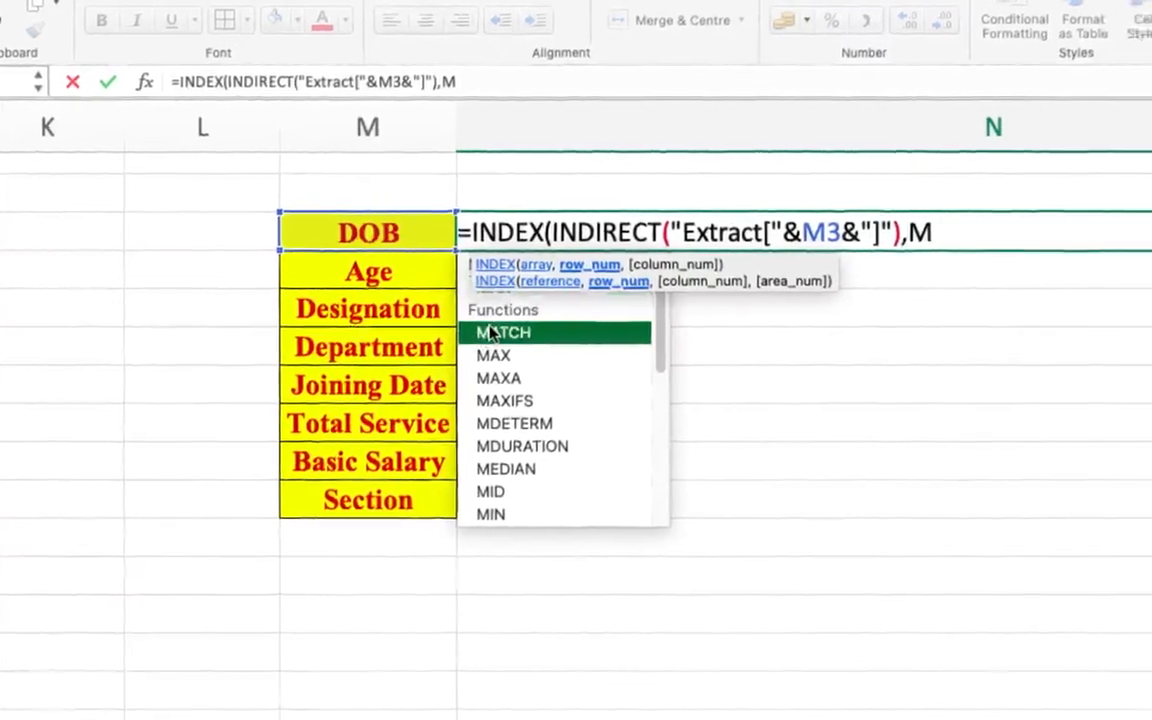
- Add a MATCH function as INDEX's row number, with the absolute reference $N$2 as its lookup value
{"action": "double_click", "coordinate": [418, 335]}
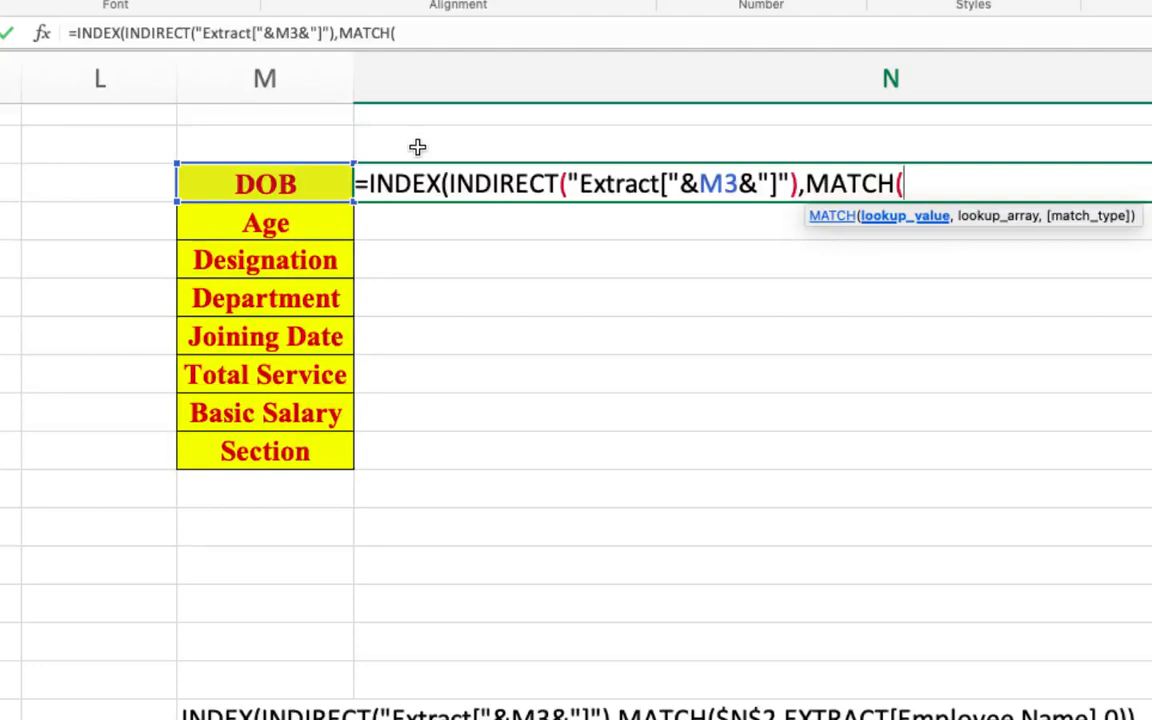
{"action": "left_click", "coordinate": [417, 147]}
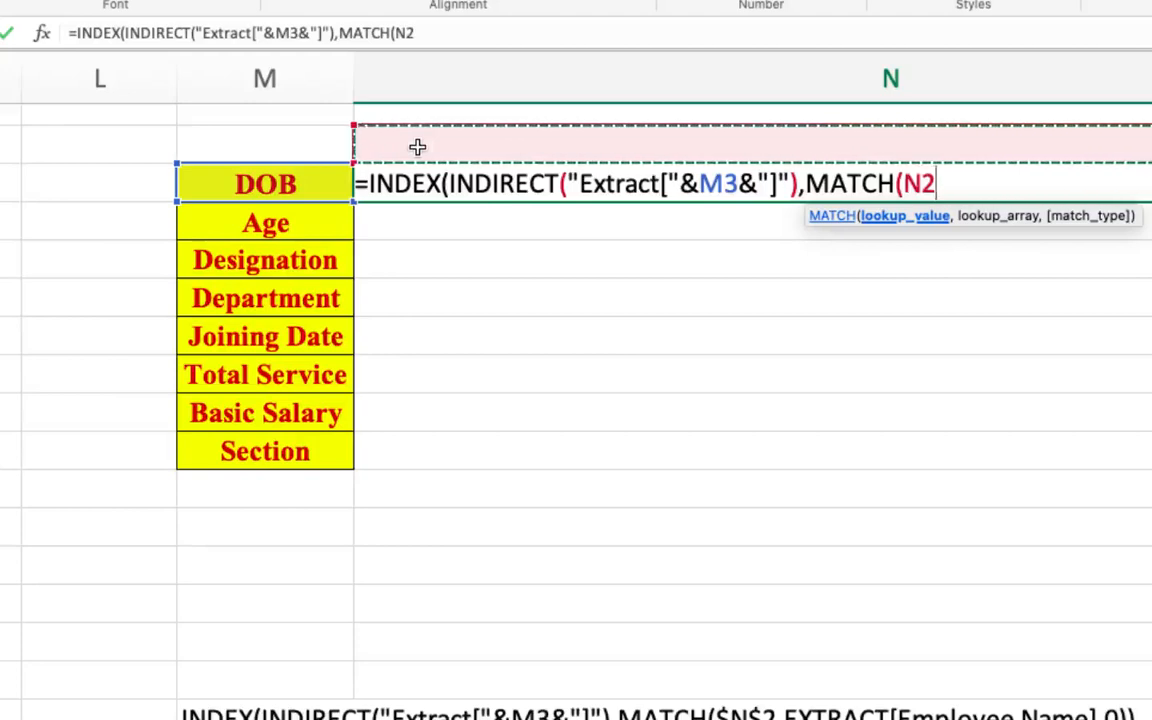
{"action": "key", "text": "F4"}
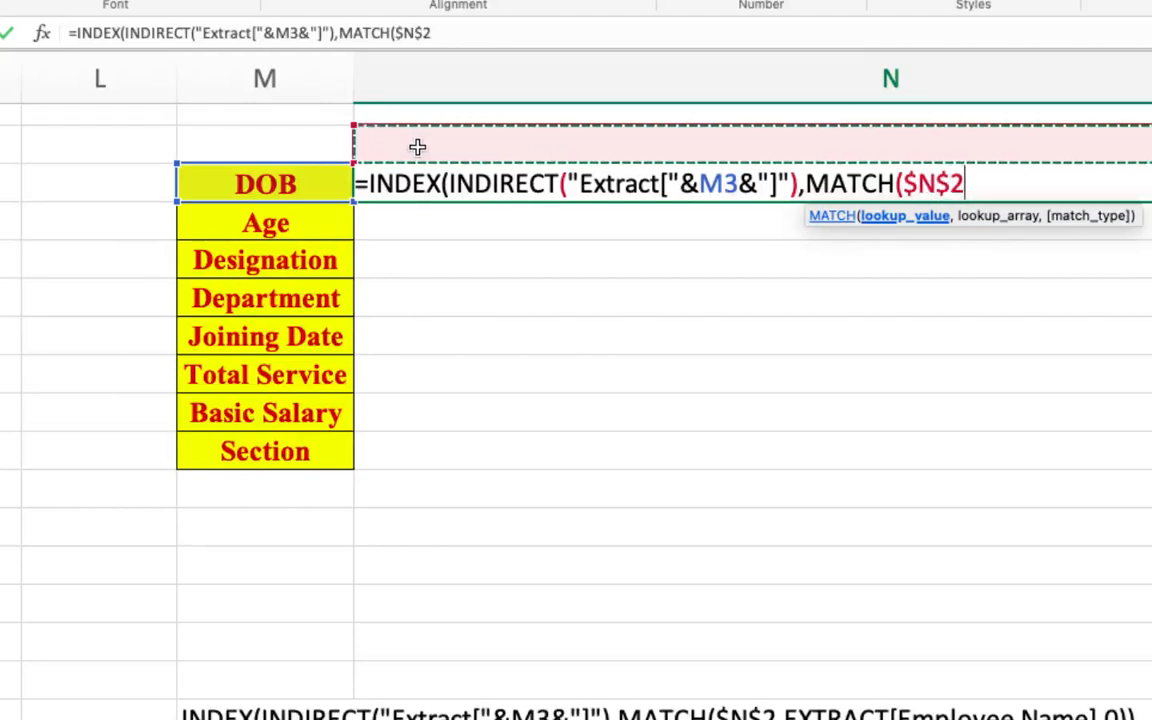
{"action": "type", "text": ","}
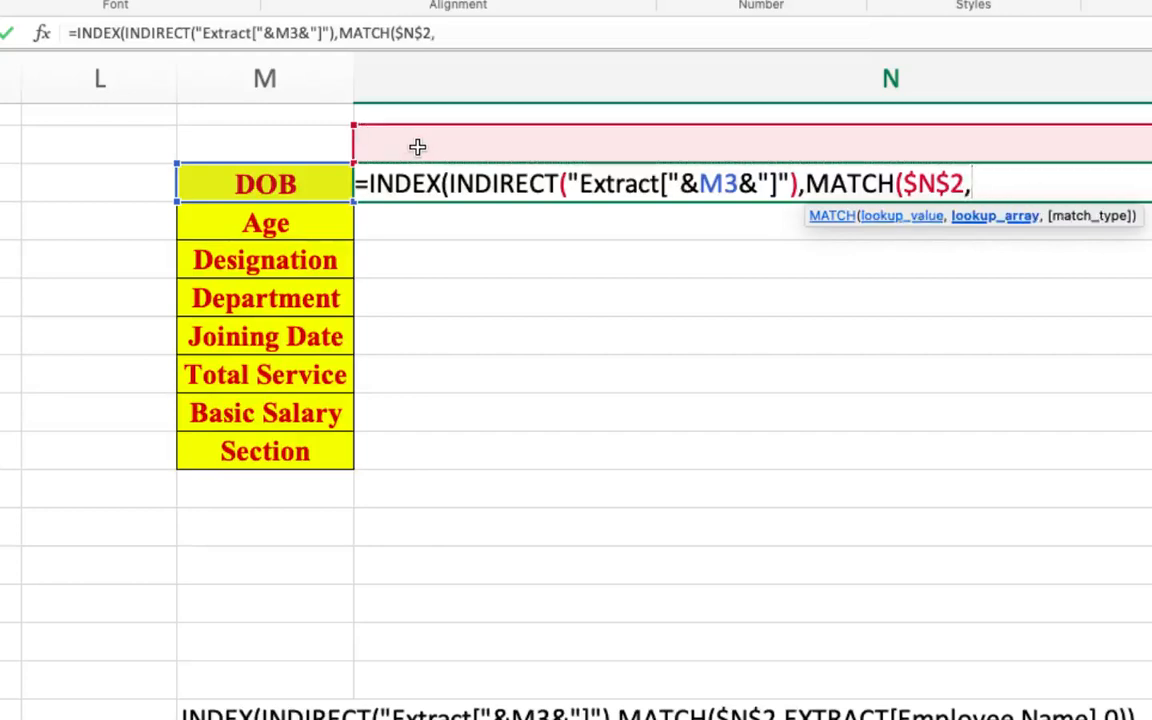
{"action": "type", "text": "E"}
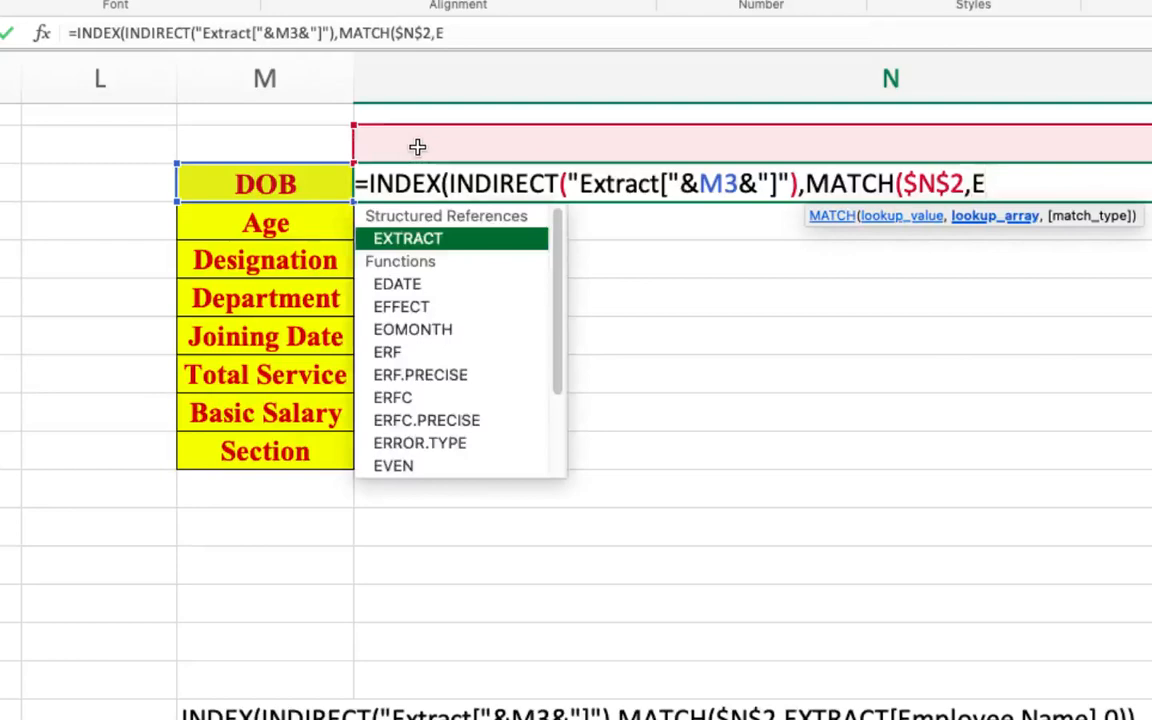
- Set MATCH's lookup array to the table column EXTRACT[Employee Name]
{"action": "double_click", "coordinate": [426, 245]}
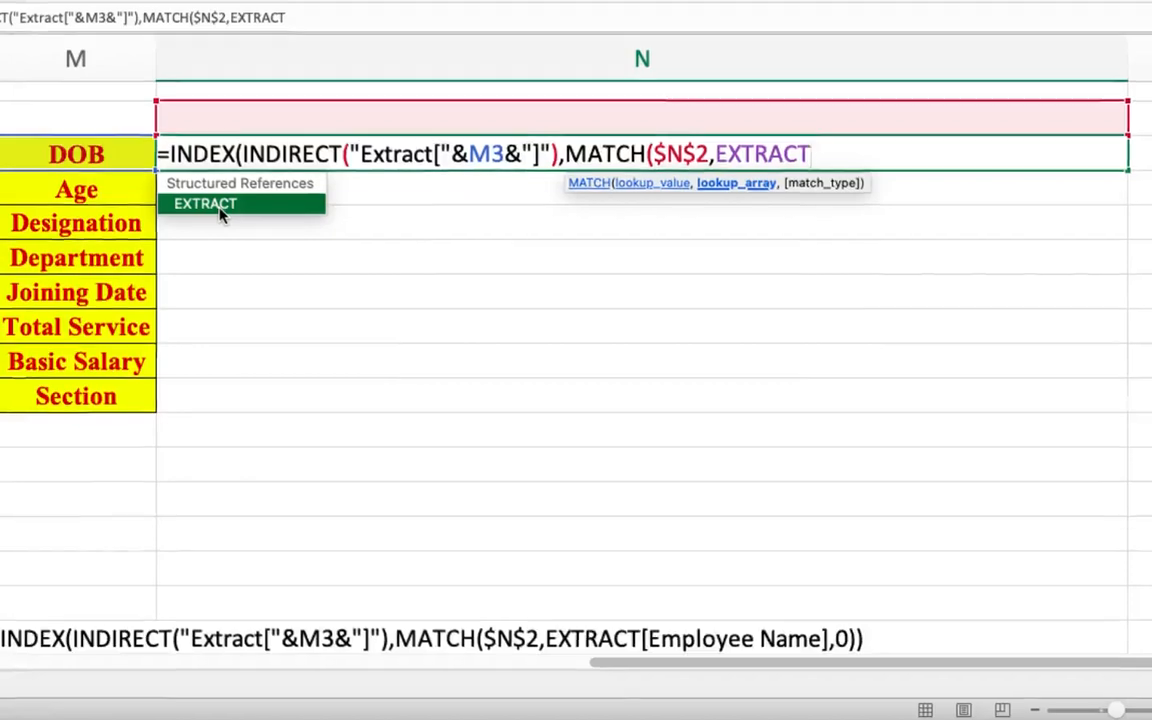
{"action": "type", "text": "["}
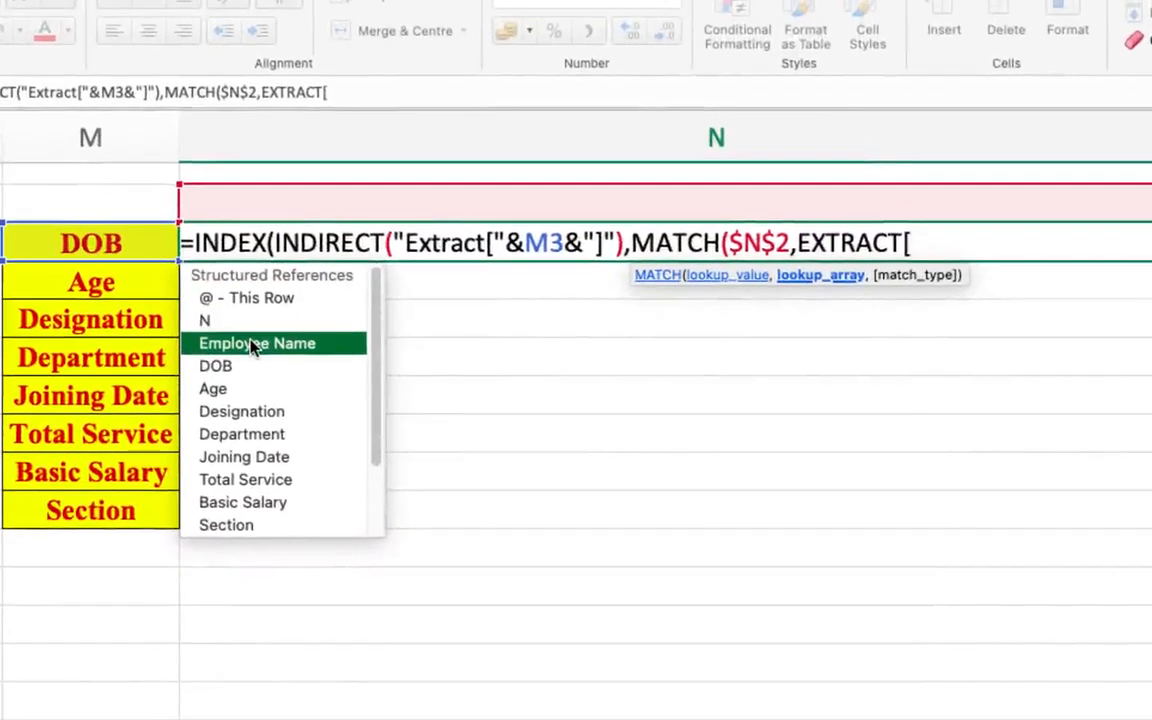
{"action": "double_click", "coordinate": [252, 335]}
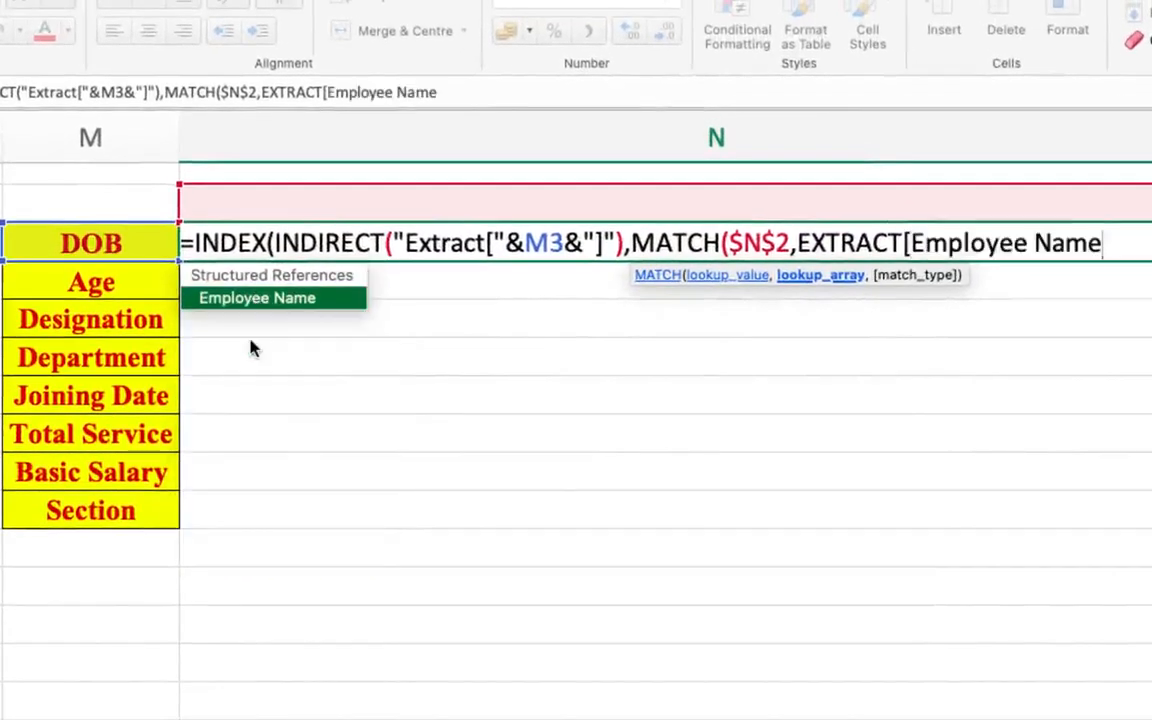
{"action": "type", "text": "]"}
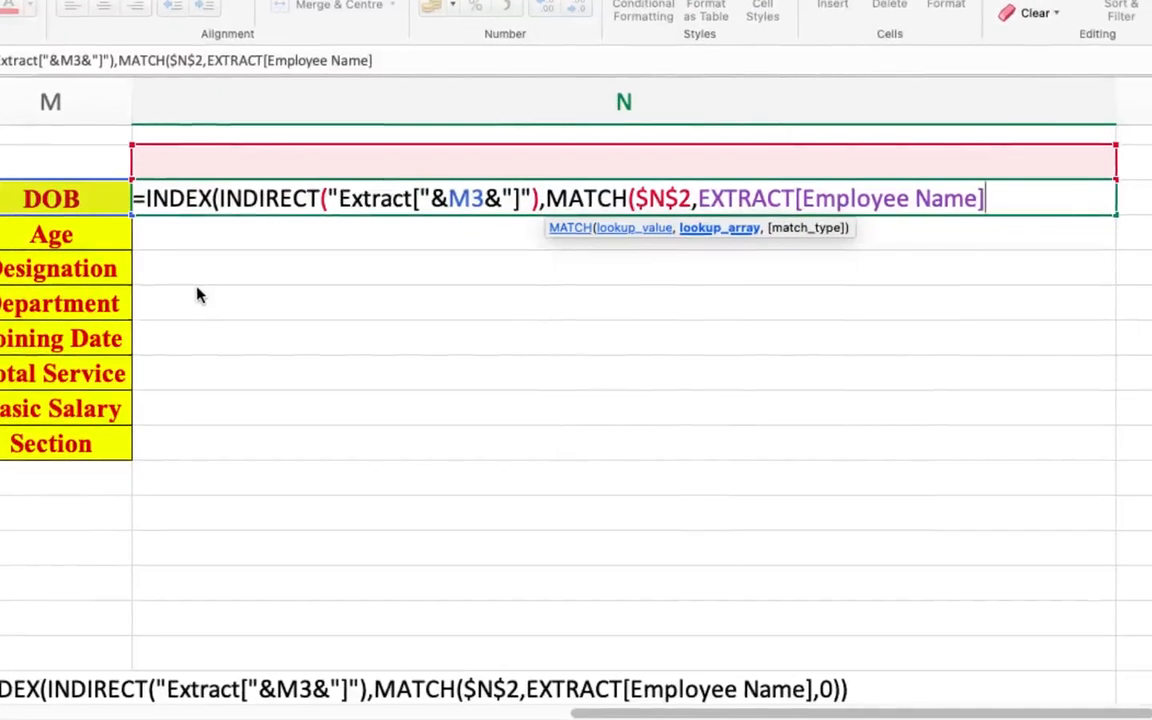
{"action": "type", "text": ","}
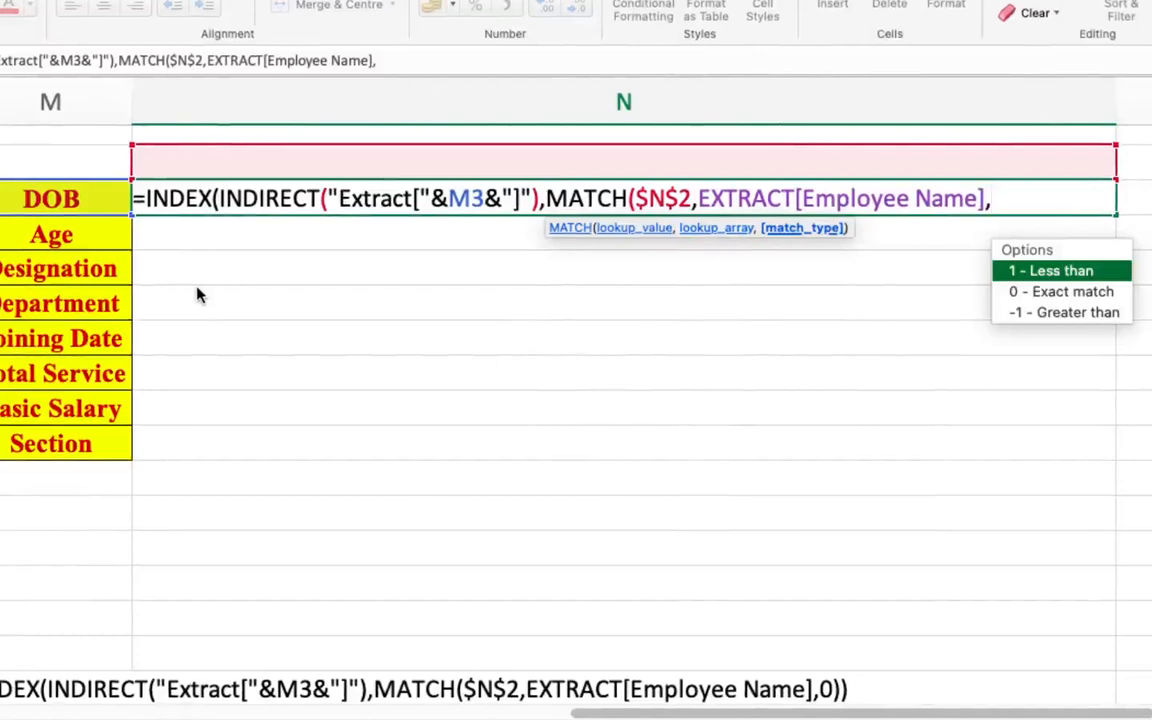
- Set the match type to 0 - Exact match, close both functions and enter the DOB formula in N3
{"action": "double_click", "coordinate": [1033, 291]}
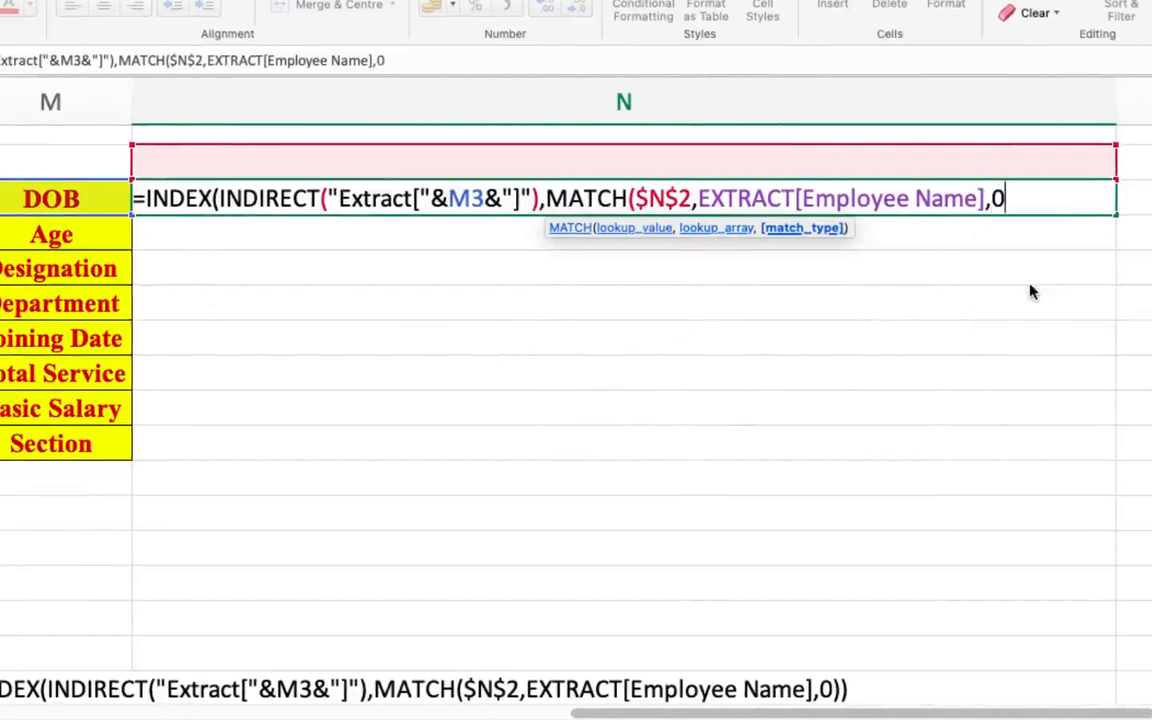
{"action": "type", "text": "))"}
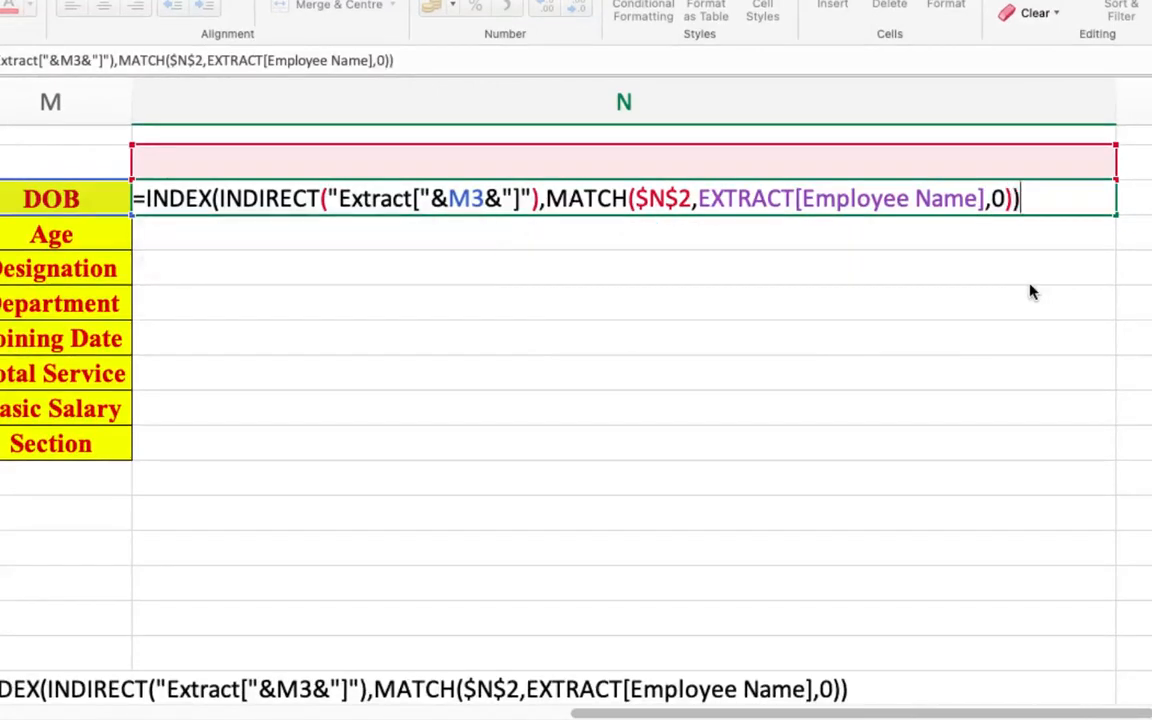
{"action": "key", "text": "Return"}
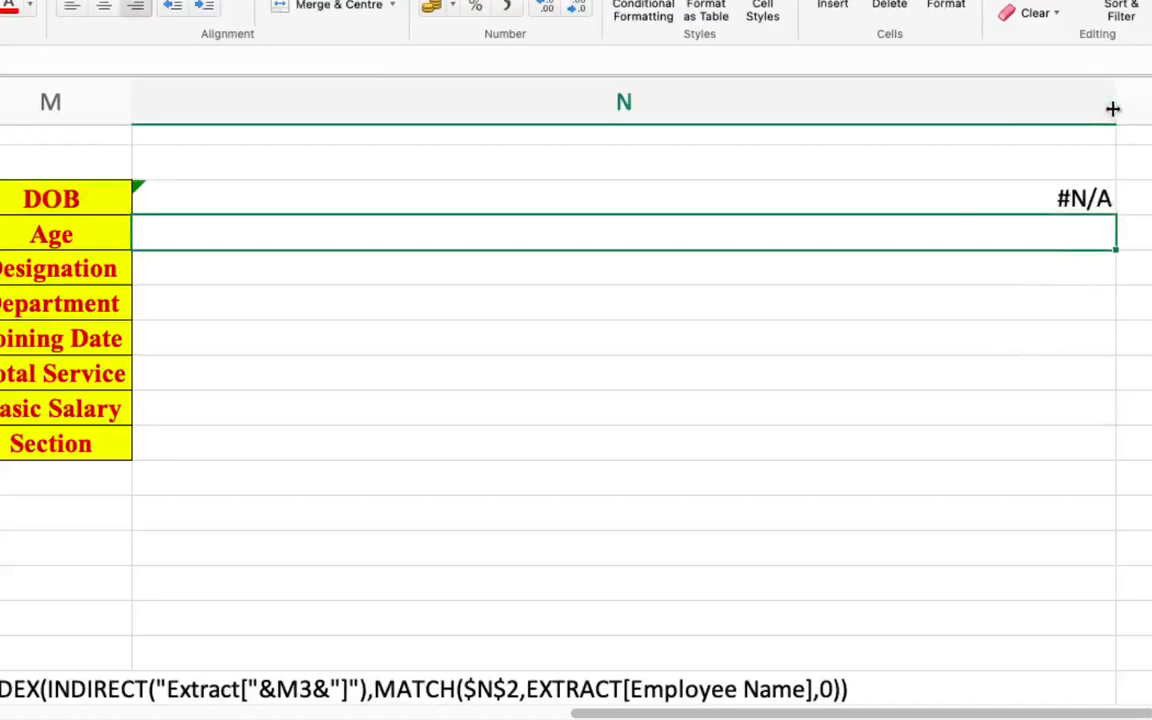
- Narrow column N to about half its width and fill N3's formula down through the Section row, N10
{"action": "left_click_drag", "start_coordinate": [1111, 108], "coordinate": [593, 93]}
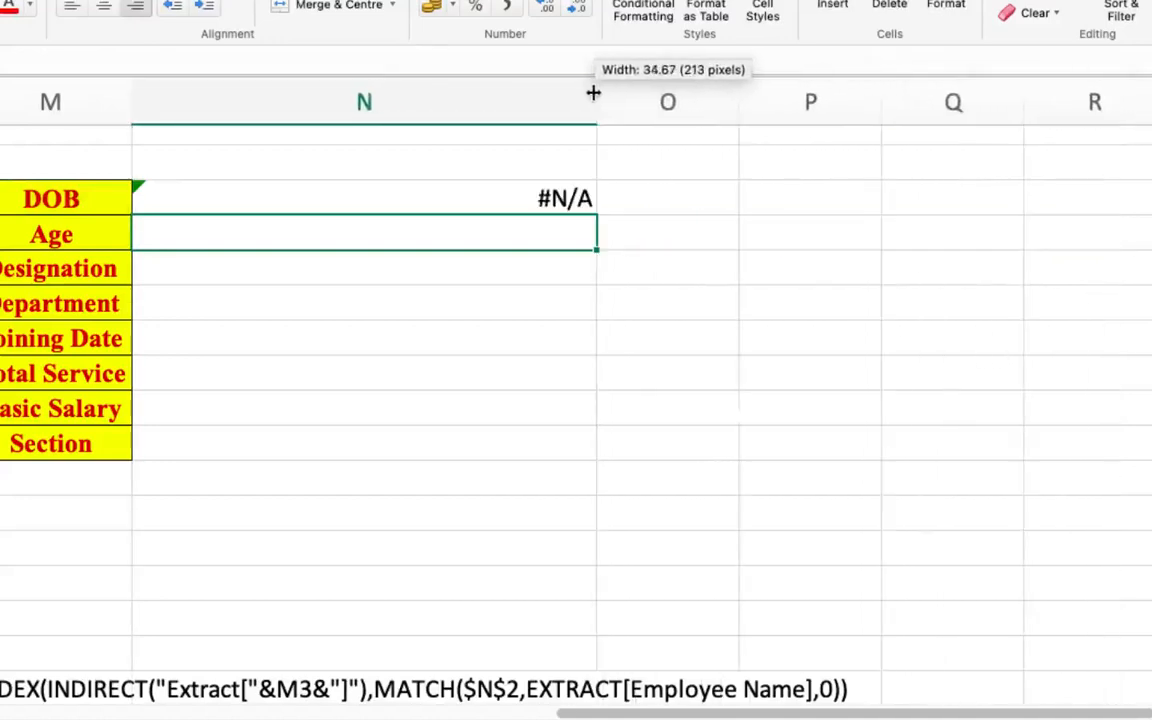
{"action": "left_click", "coordinate": [541, 200]}
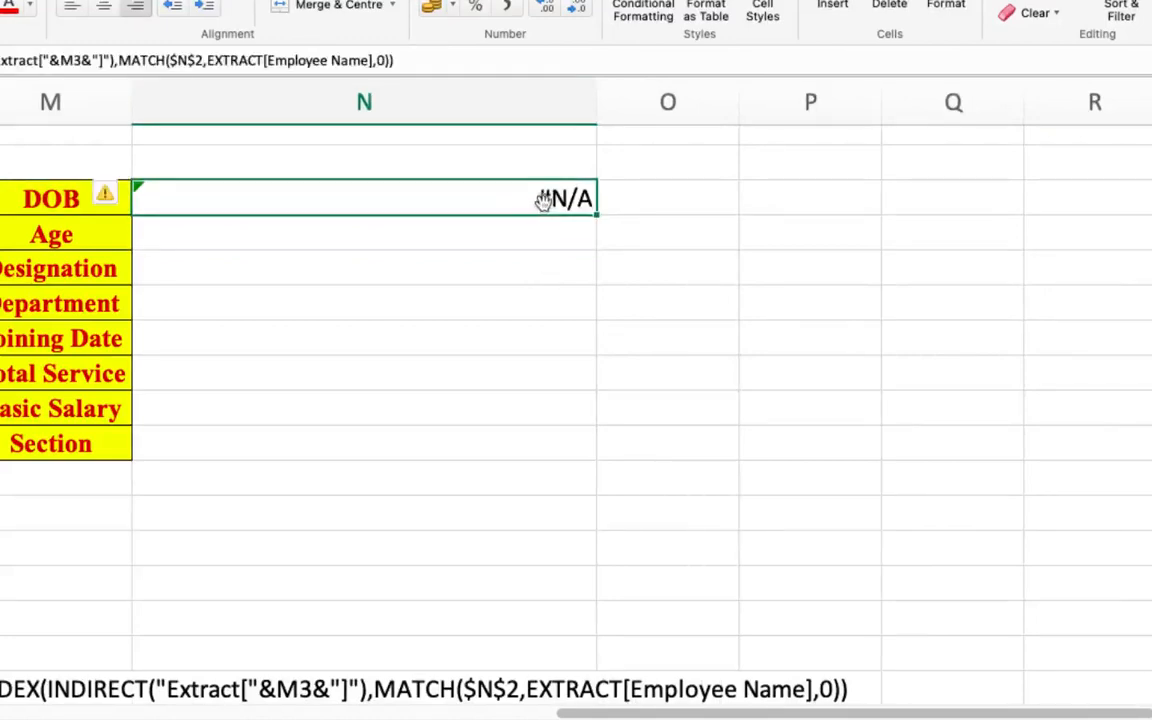
{"action": "double_click", "coordinate": [597, 216]}
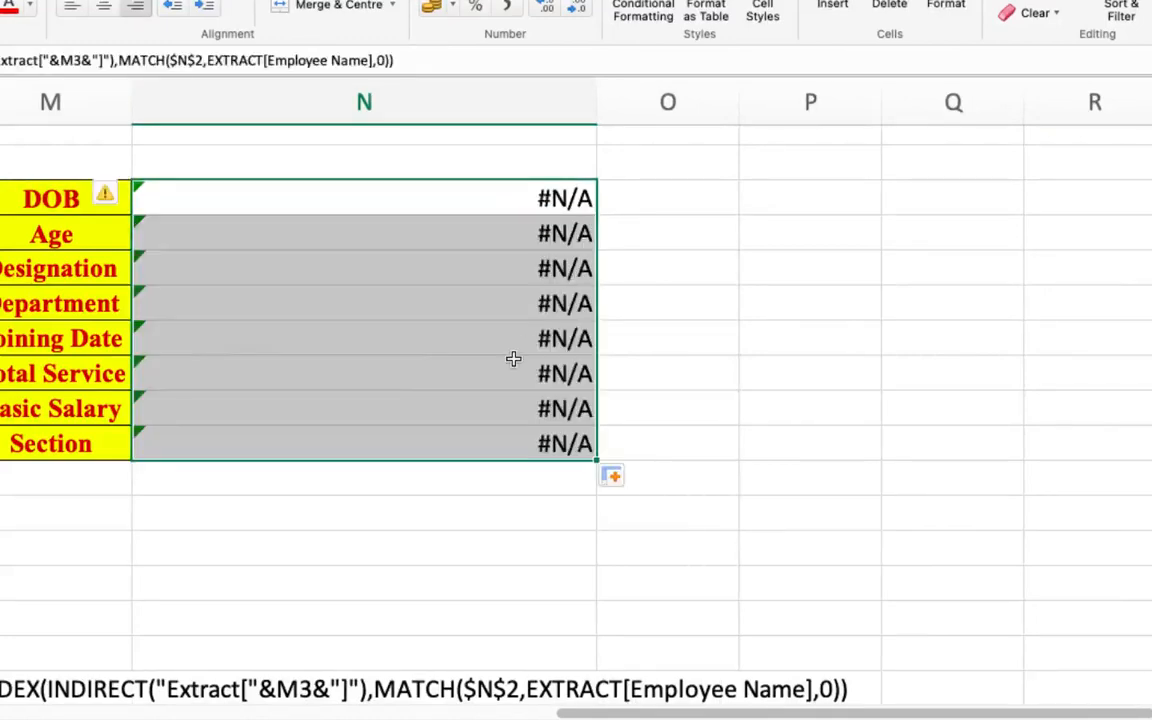
- Enter the first suggested employee name starting with N in cell N2 and check the details looked up in N3:N10
{"action": "scroll", "coordinate": [512, 357], "scroll_direction": "up", "scroll_amount": 1}
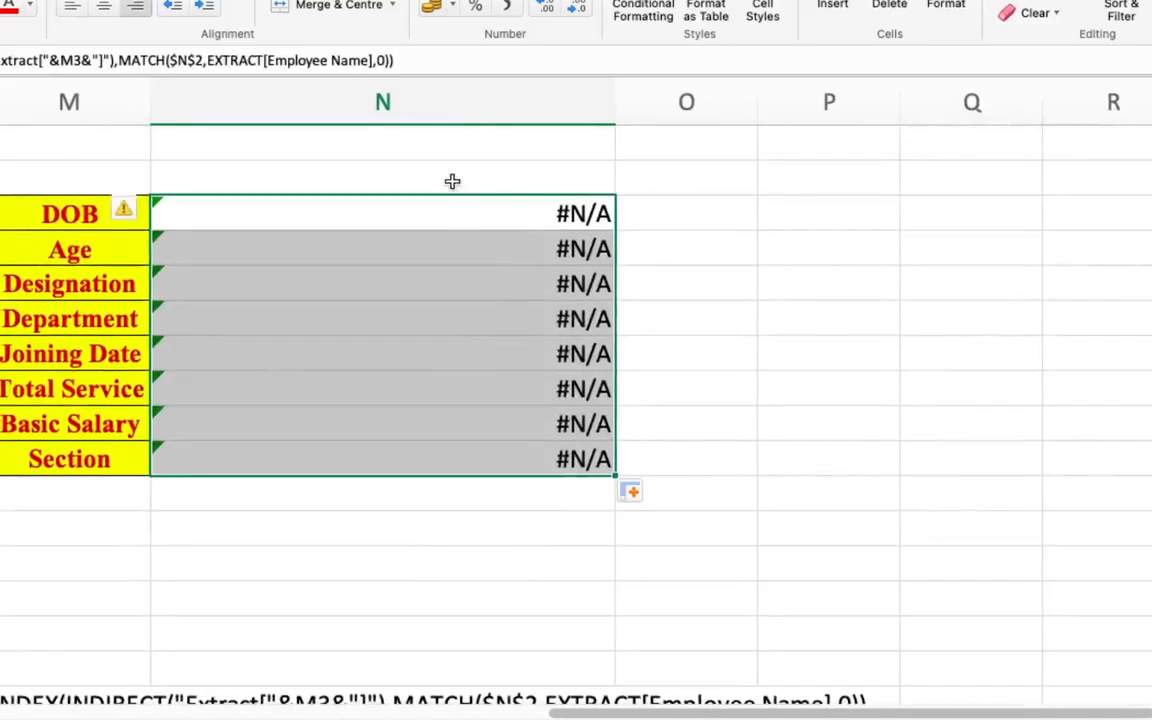
{"action": "left_click", "coordinate": [452, 181]}
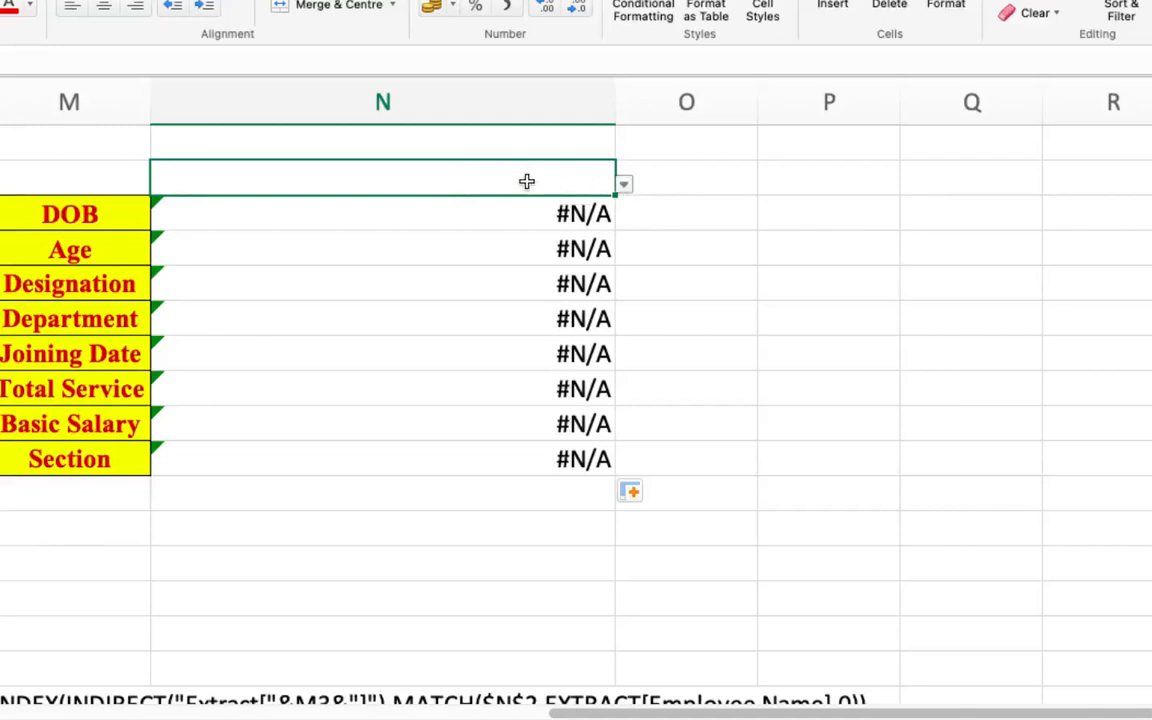
{"action": "type", "text": "N"}
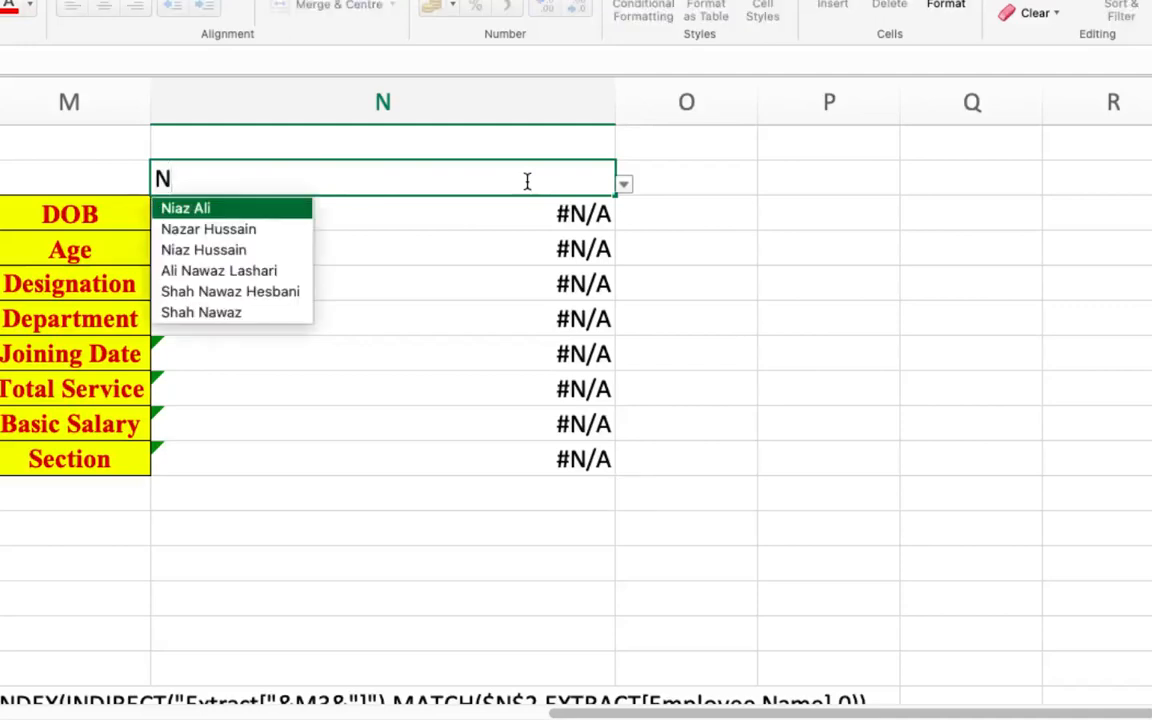
{"action": "left_click", "coordinate": [256, 209]}
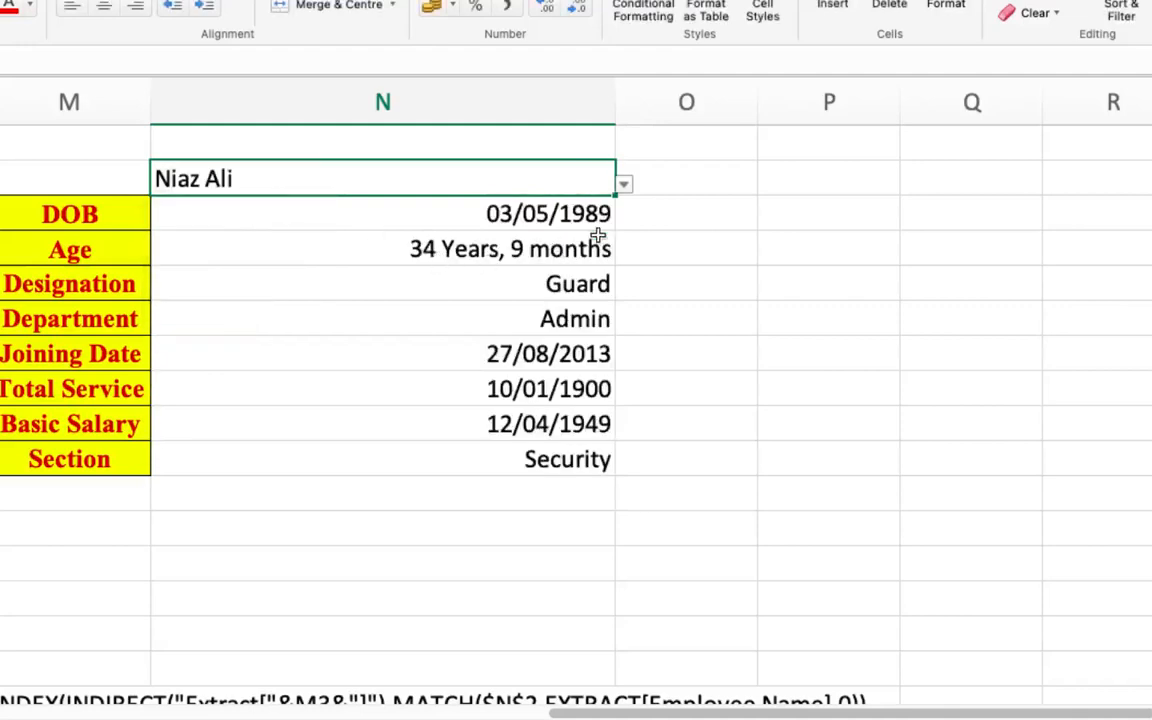
{"action": "scroll", "coordinate": [565, 250], "scroll_direction": "down", "scroll_amount": 2}
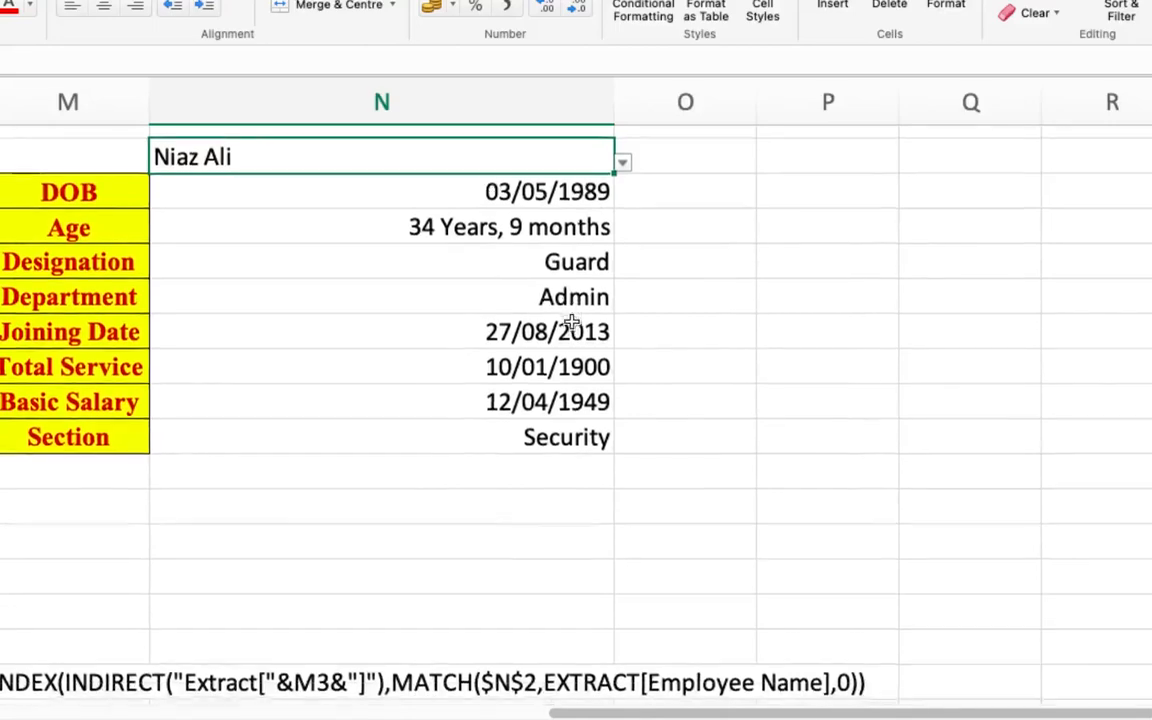
{"action": "scroll", "coordinate": [571, 320], "scroll_direction": "up", "scroll_amount": 2}
{"action": "scroll", "coordinate": [571, 320], "scroll_direction": "left", "scroll_amount": 1}
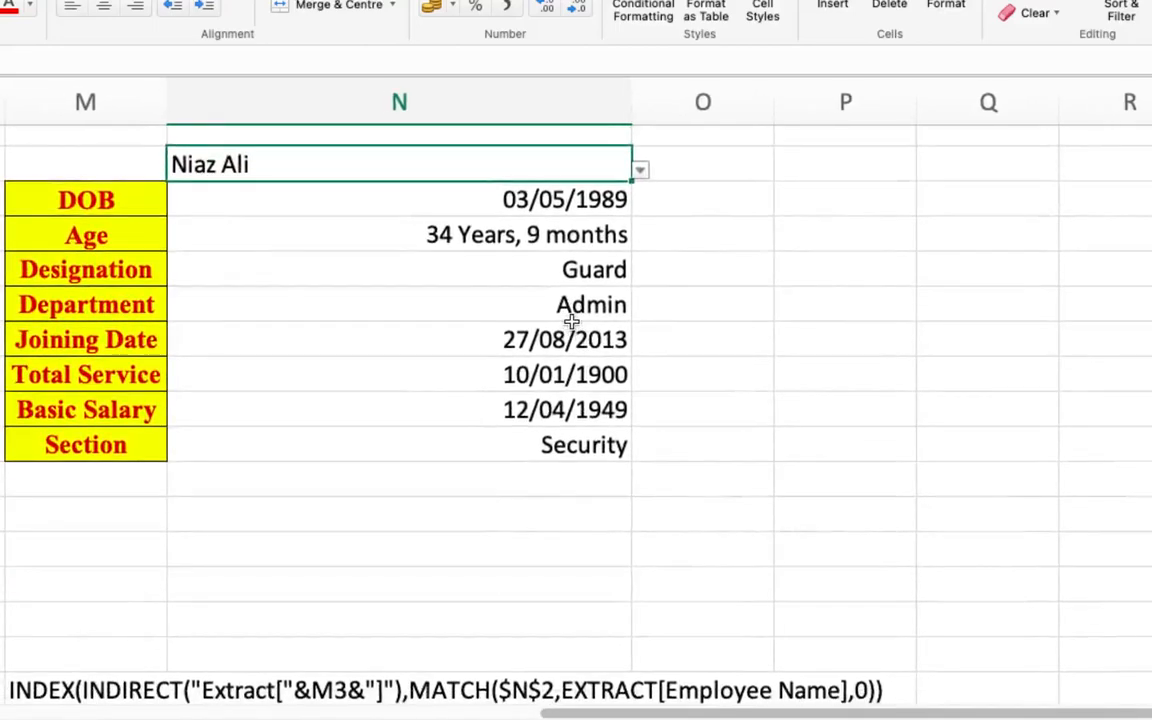